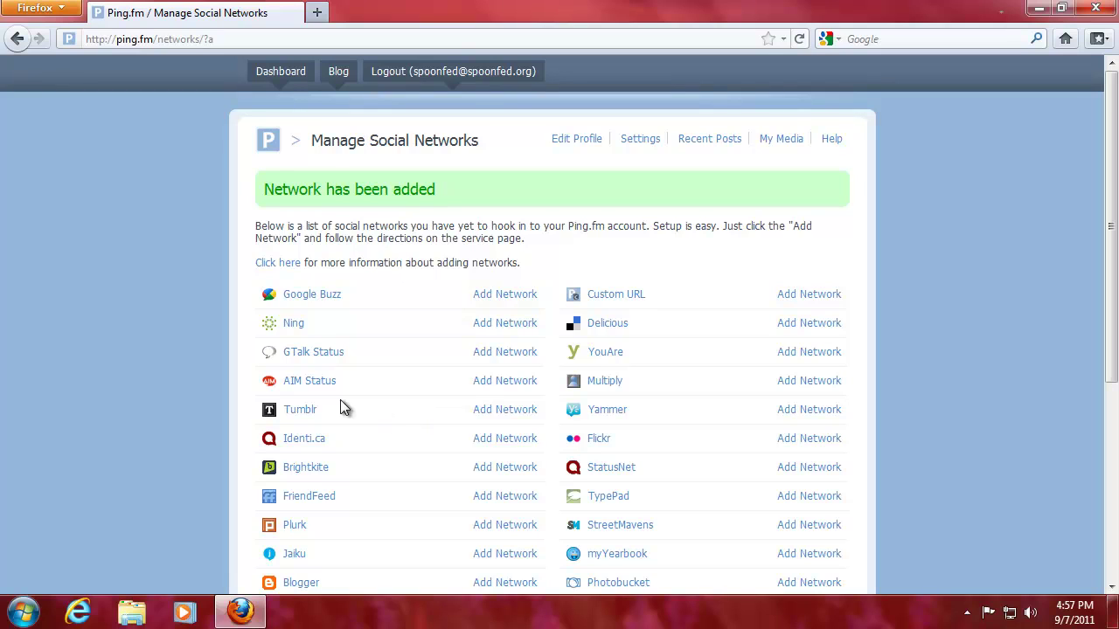
Open Tumblr's sign-up page in a new tab from Ping.fm's list of networks
{"action": "left_click", "coordinate": [315, 411]}
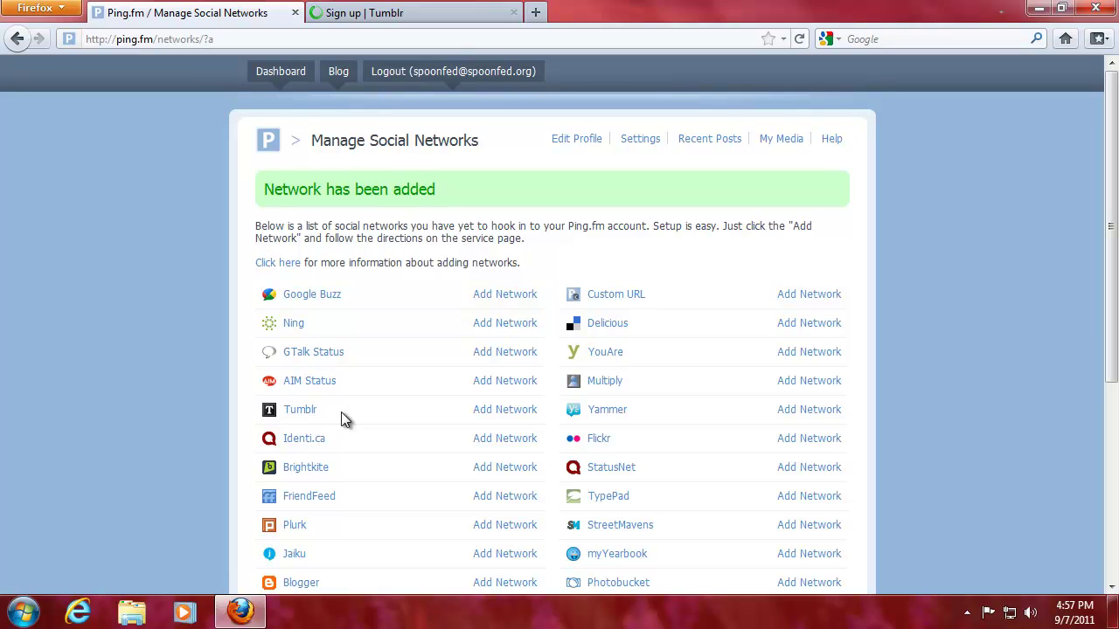
Switch to the 'Sign up | Tumblr' tab and reload the stalled page
{"action": "left_click", "coordinate": [380, 13]}
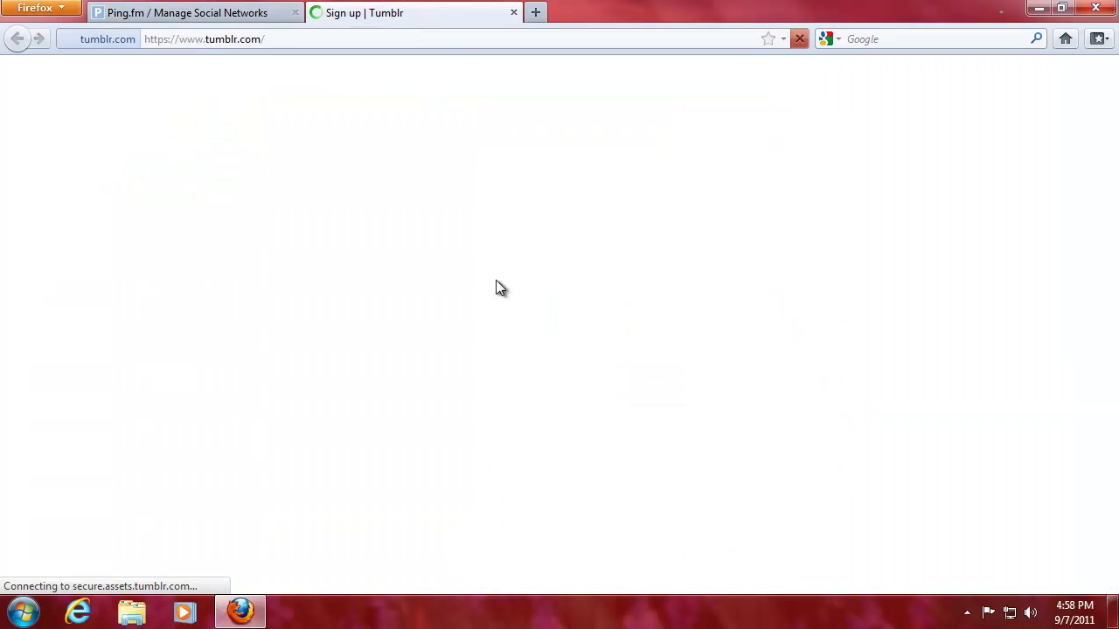
{"action": "left_click", "coordinate": [364, 37]}
{"action": "key", "text": "Return"}
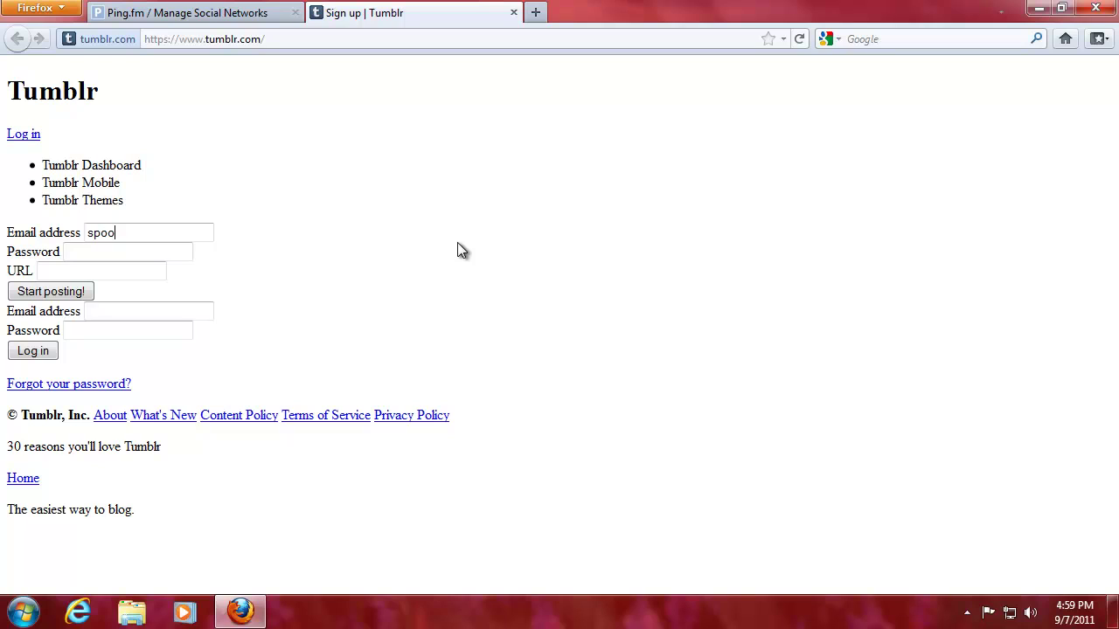
Fill in the account e-mail, password and blog URL 'spoonfed', then submit the sign-up form
{"action": "key", "text": "Tab"}
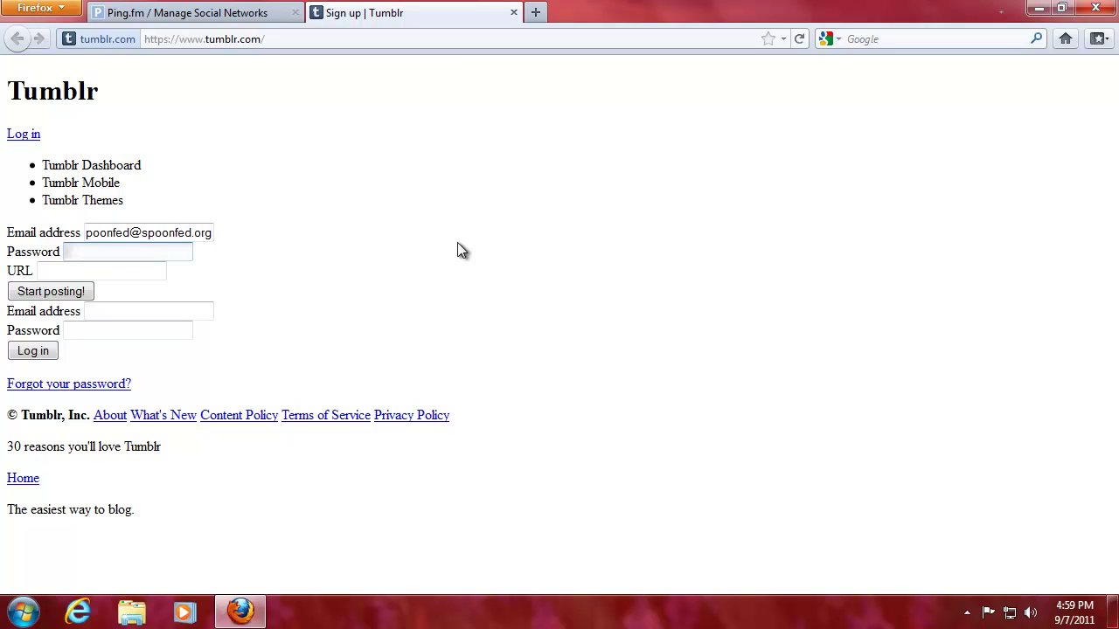
{"action": "type", "text": "*********"}
{"action": "key", "text": "Tab"}
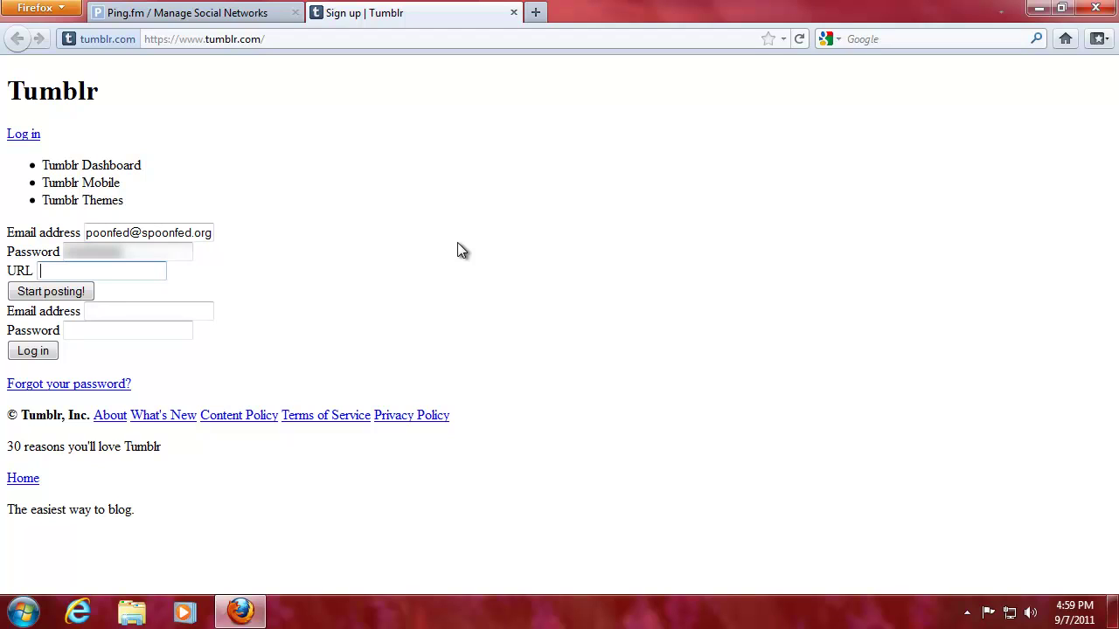
{"action": "type", "text": "spoonfed"}
{"action": "left_click", "coordinate": [76, 292]}
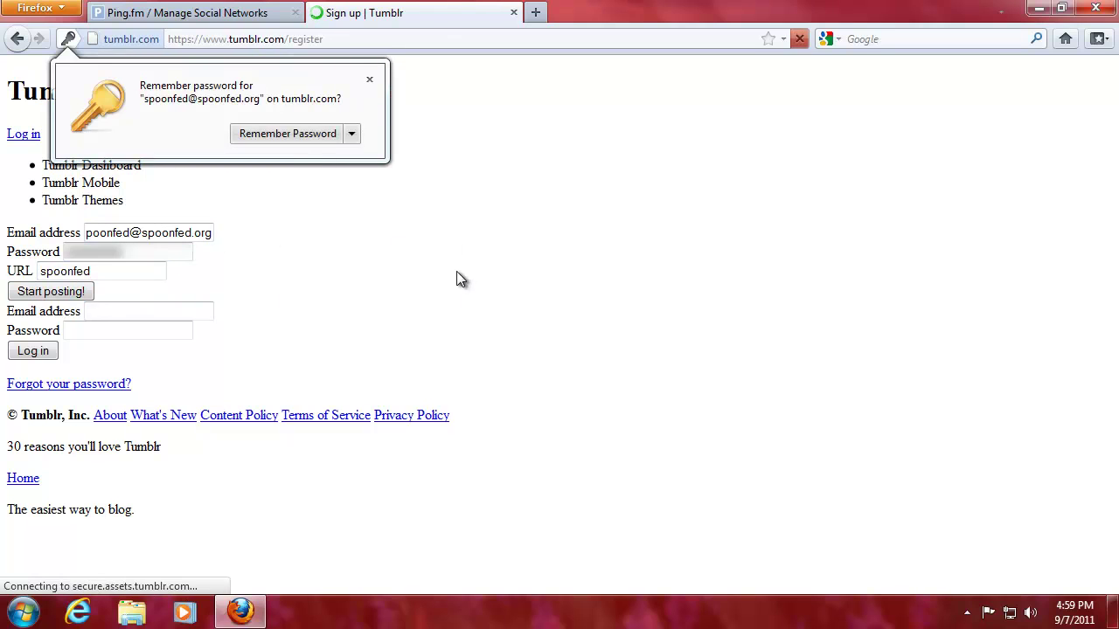
{"action": "left_click", "coordinate": [369, 80]}
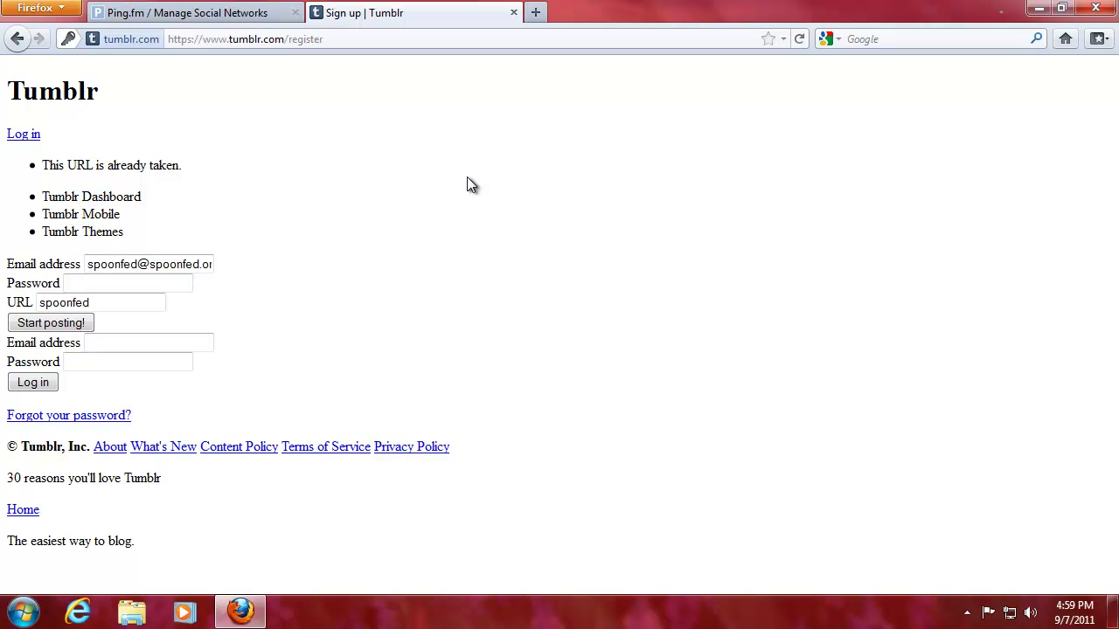
Amend the rejected blog URL and resubmit the sign-up form
{"action": "left_click", "coordinate": [97, 295]}
{"action": "type", "text": ".org"}
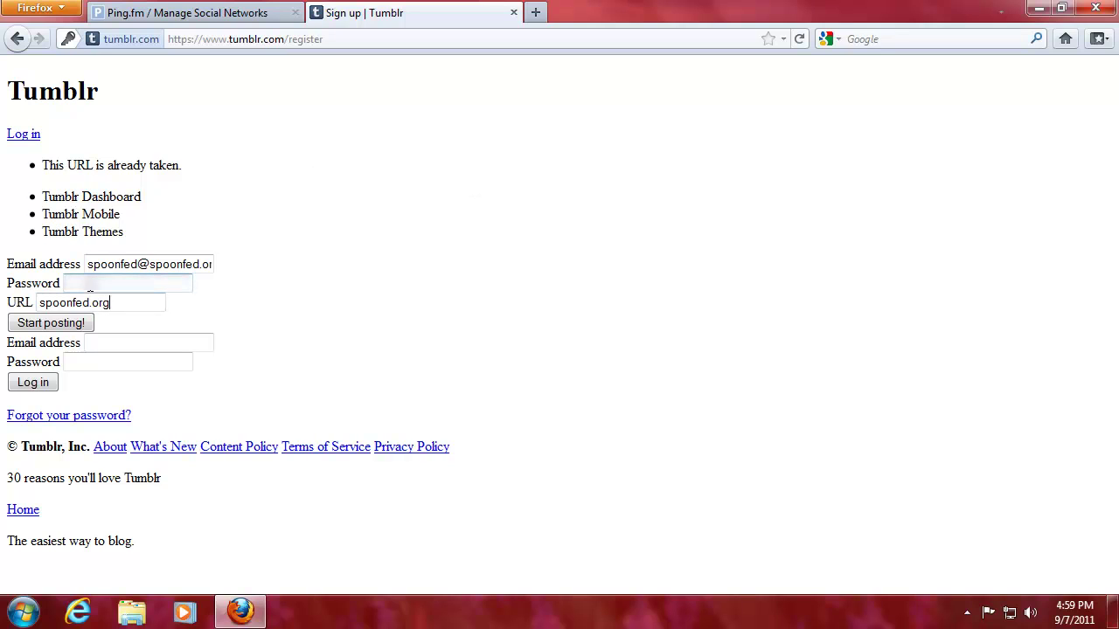
{"action": "type", "text": "*********"}
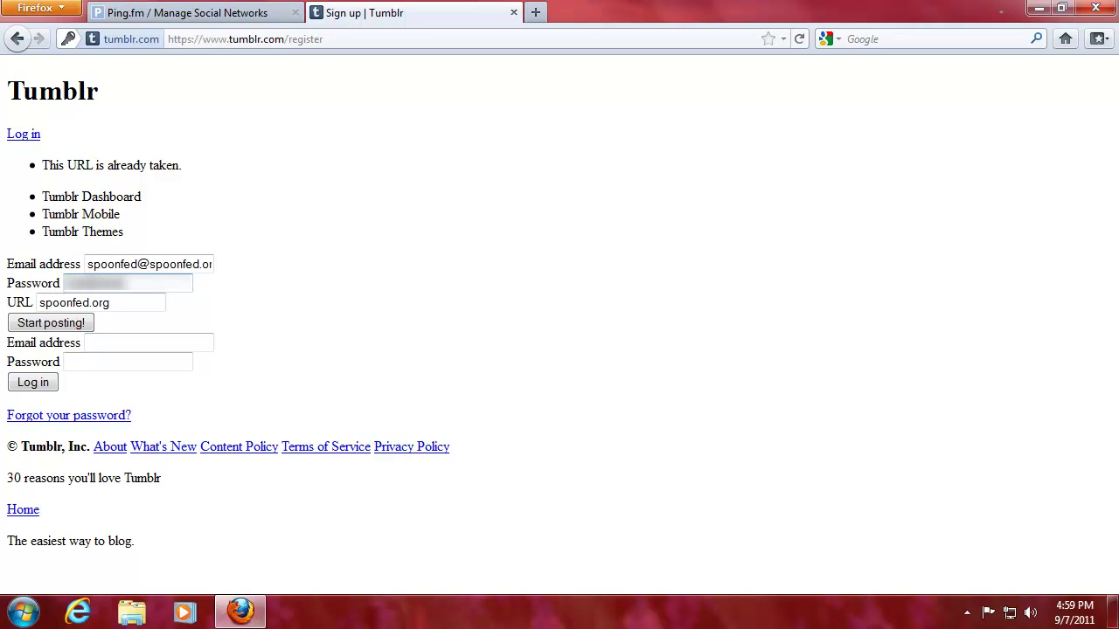
{"action": "left_click", "coordinate": [76, 322]}
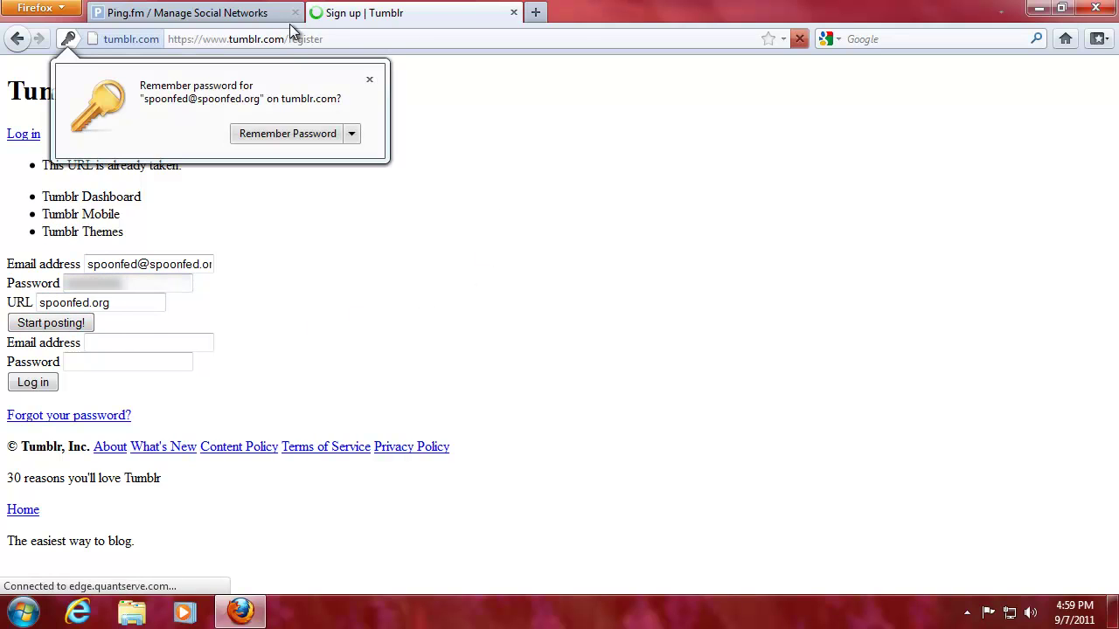
{"action": "left_click", "coordinate": [368, 81]}
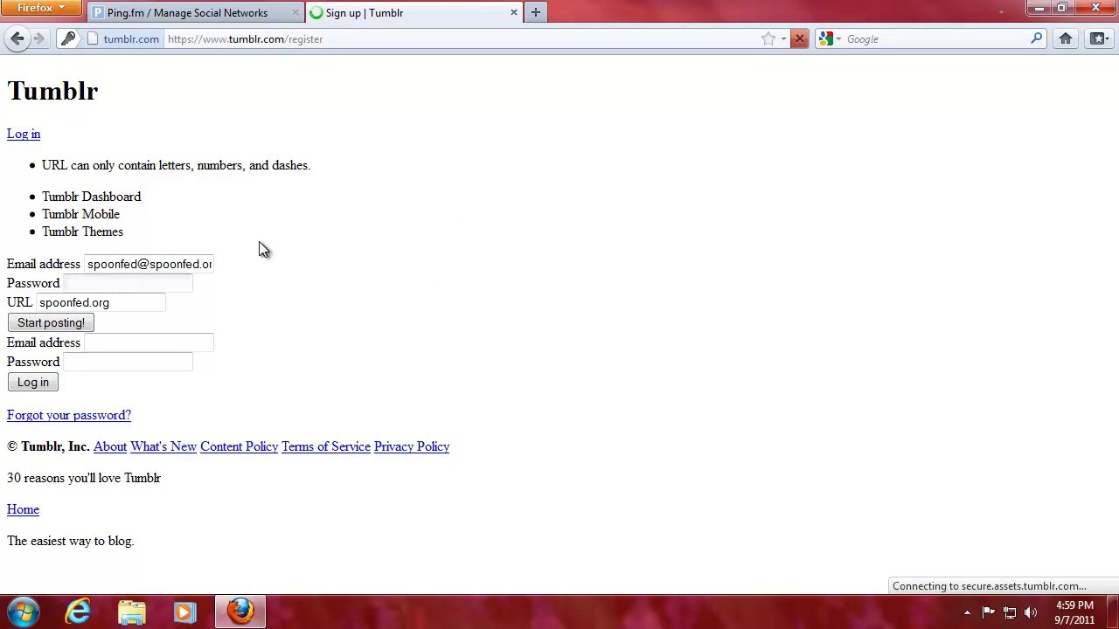
Change the blog URL to 'spoonfeeding-seo', re-enter the password and submit again
{"action": "left_click", "coordinate": [93, 302]}
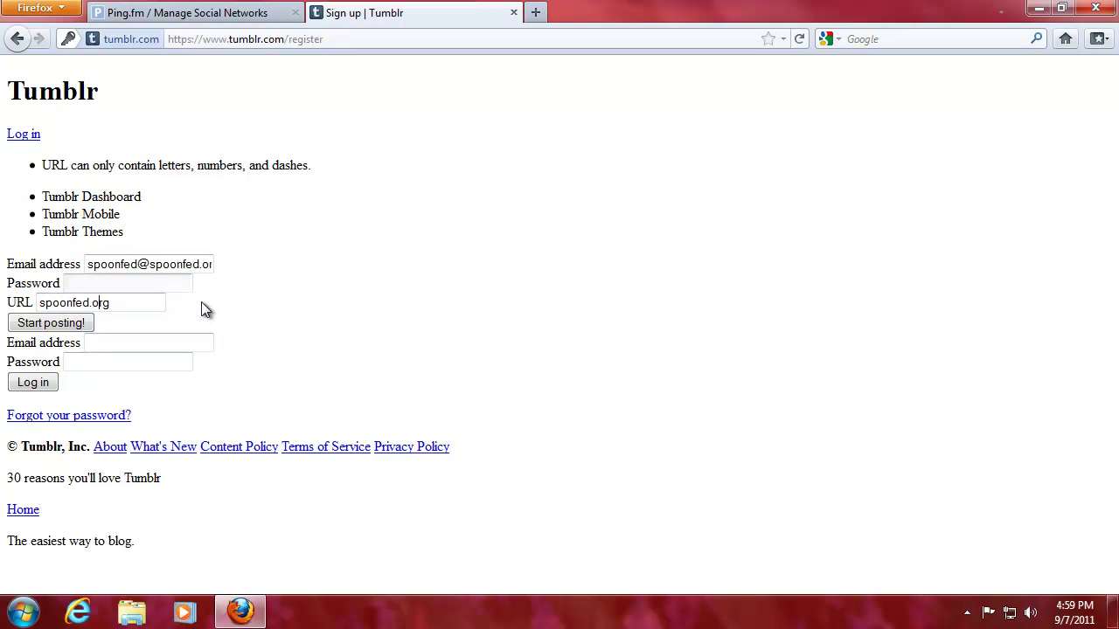
{"action": "key", "text": "BackSpace"}
{"action": "key", "text": "BackSpace"}
{"action": "key", "text": "BackSpace"}
{"action": "key", "text": "BackSpace"}
{"action": "key", "text": "BackSpace"}
{"action": "key", "text": "BackSpace"}
{"action": "key", "text": "BackSpace"}
{"action": "key", "text": "BackSpace"}
{"action": "key", "text": "BackSpace"}
{"action": "key", "text": "BackSpace"}
{"action": "key", "text": "BackSpace"}
{"action": "key", "text": "BackSpace"}
{"action": "type", "text": "spoonfeeding-seo"}
{"action": "left_click", "coordinate": [185, 291]}
{"action": "type", "text": "*********"}
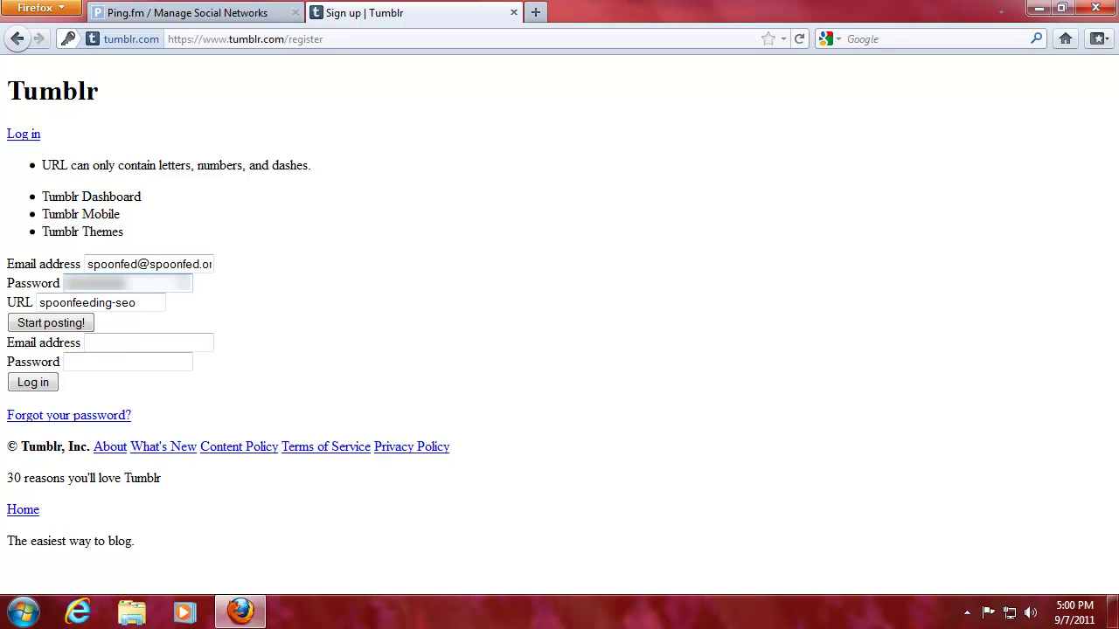
{"action": "left_click", "coordinate": [79, 325]}
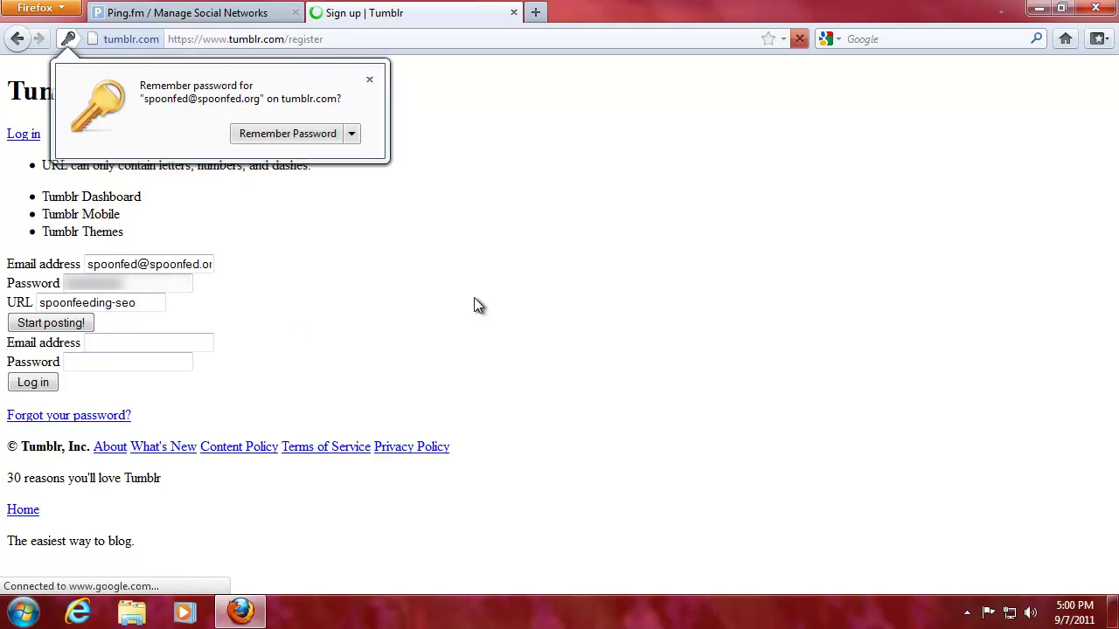
{"action": "left_click", "coordinate": [368, 80]}
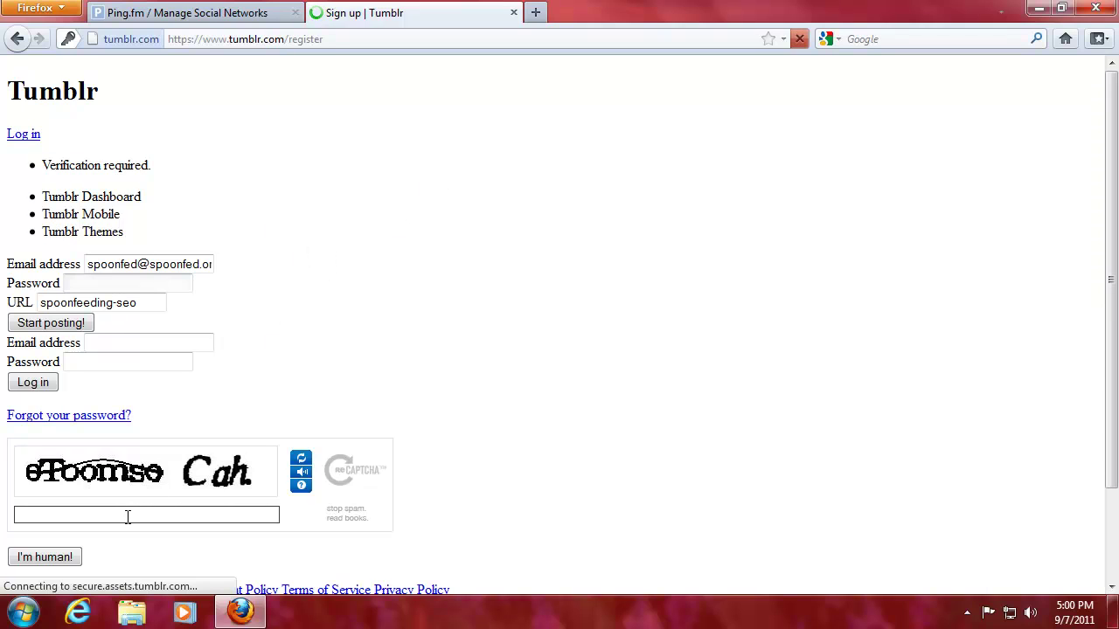
Re-enter the password, answer the CAPTCHA words and submit to create the spoonfeeding-seo blog
{"action": "left_click", "coordinate": [116, 285]}
{"action": "type", "text": "*******"}
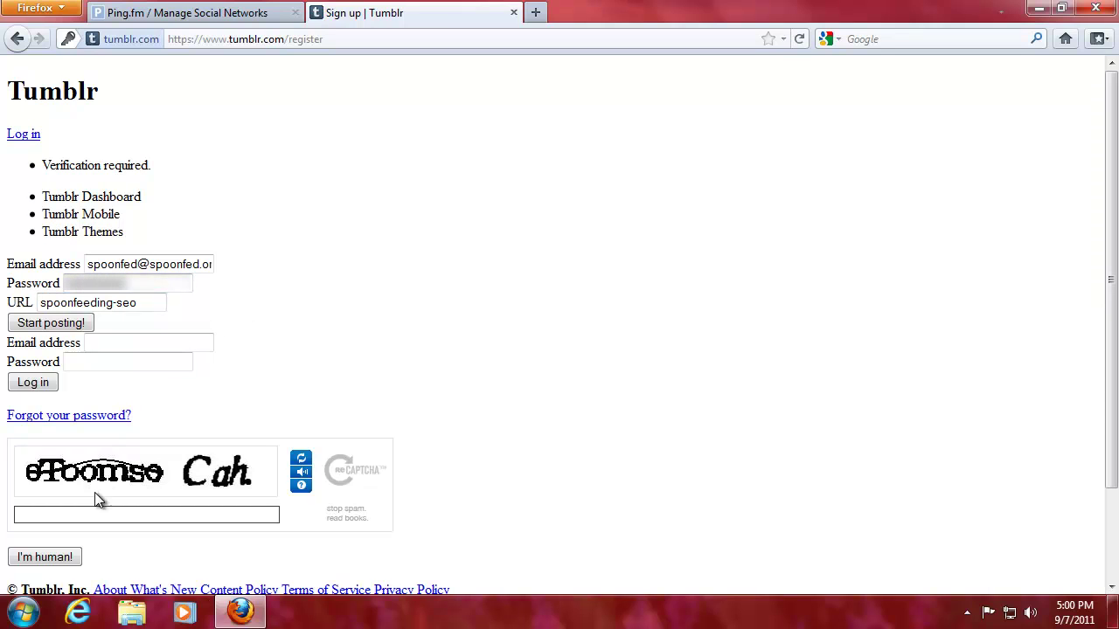
{"action": "left_click", "coordinate": [92, 515]}
{"action": "type", "text": "oToomso Cah"}
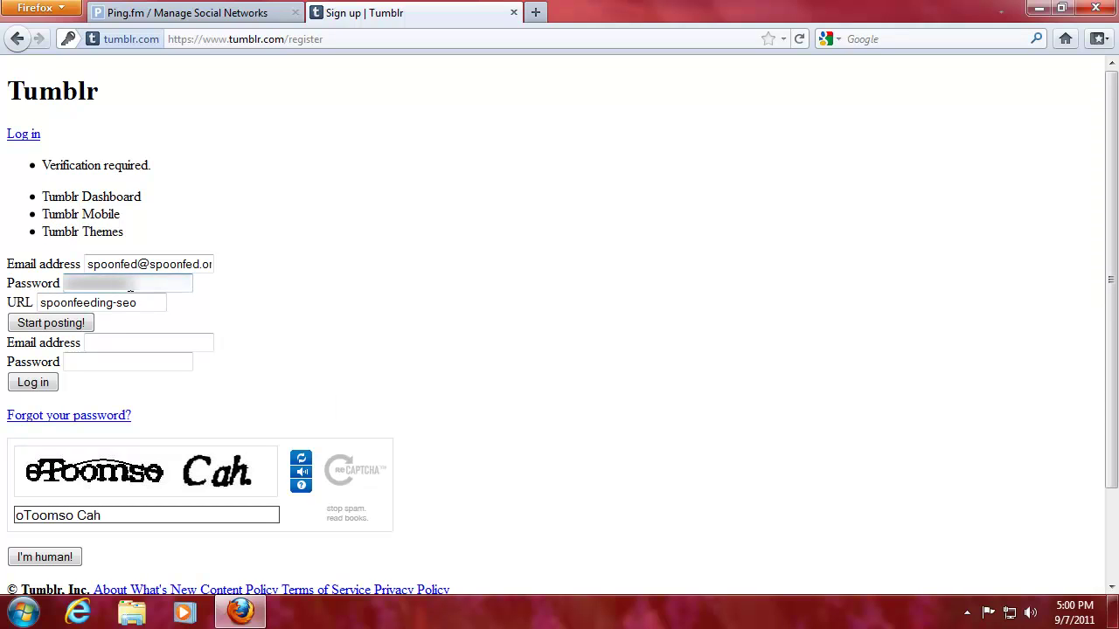
{"action": "left_click_drag", "start_coordinate": [131, 283], "coordinate": [63, 283]}
{"action": "type", "text": "*********"}
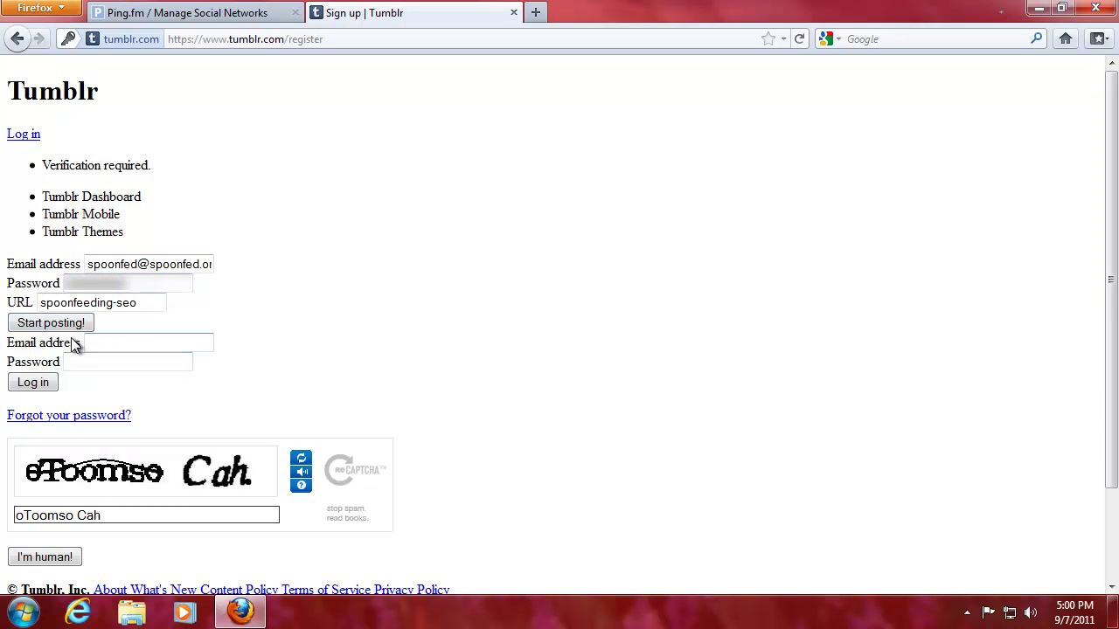
{"action": "left_click", "coordinate": [71, 558]}
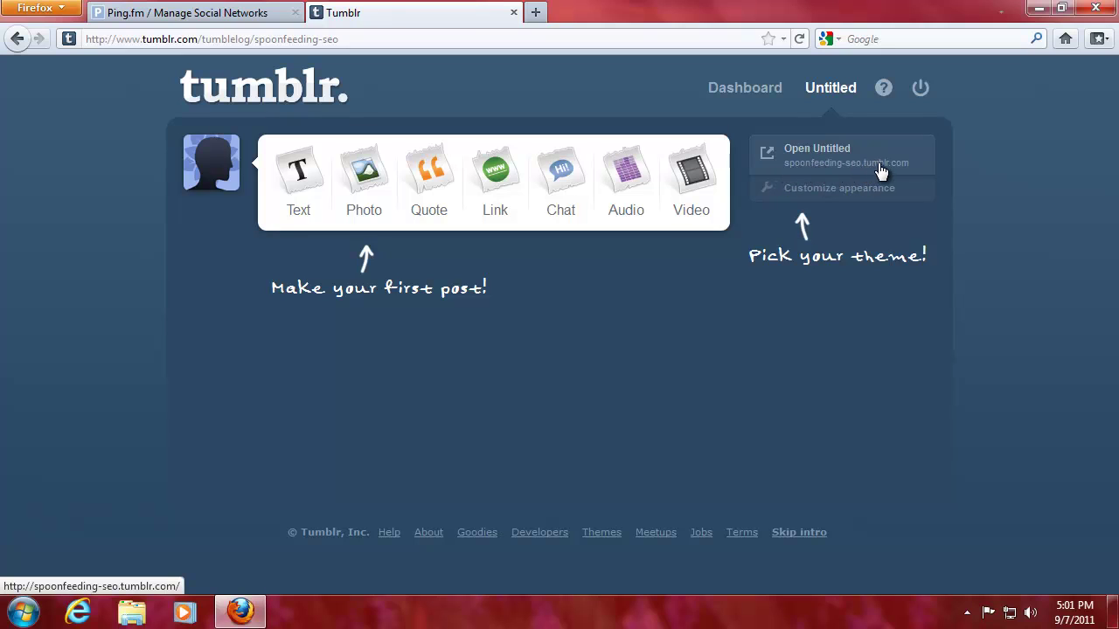
Open Customize appearance for the new Untitled blog
{"action": "left_click", "coordinate": [810, 196]}
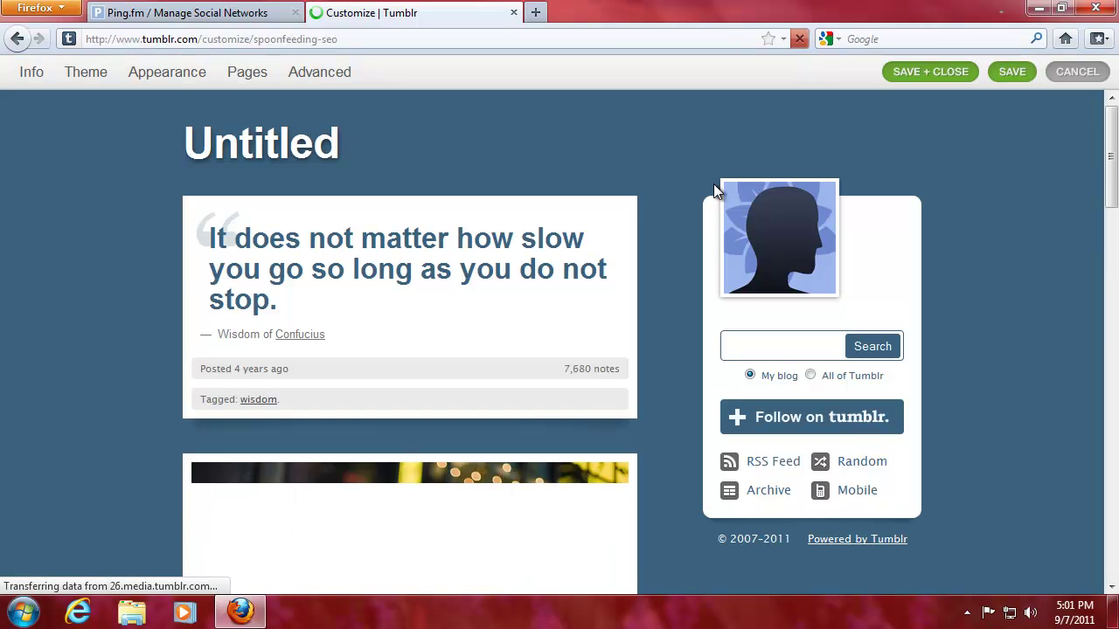
Replace the Untitled blog title with 'Spoonfeeding SEO and more', leaving the description empty
{"action": "left_click", "coordinate": [29, 74]}
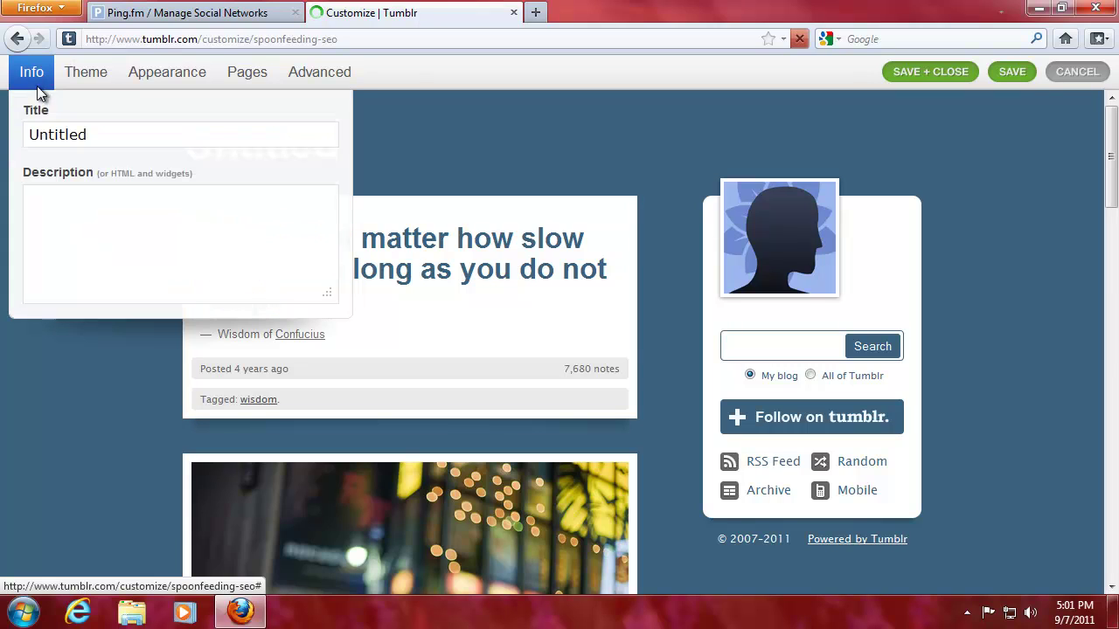
{"action": "left_click_drag", "start_coordinate": [87, 134], "coordinate": [13, 138]}
{"action": "type", "text": "S"}
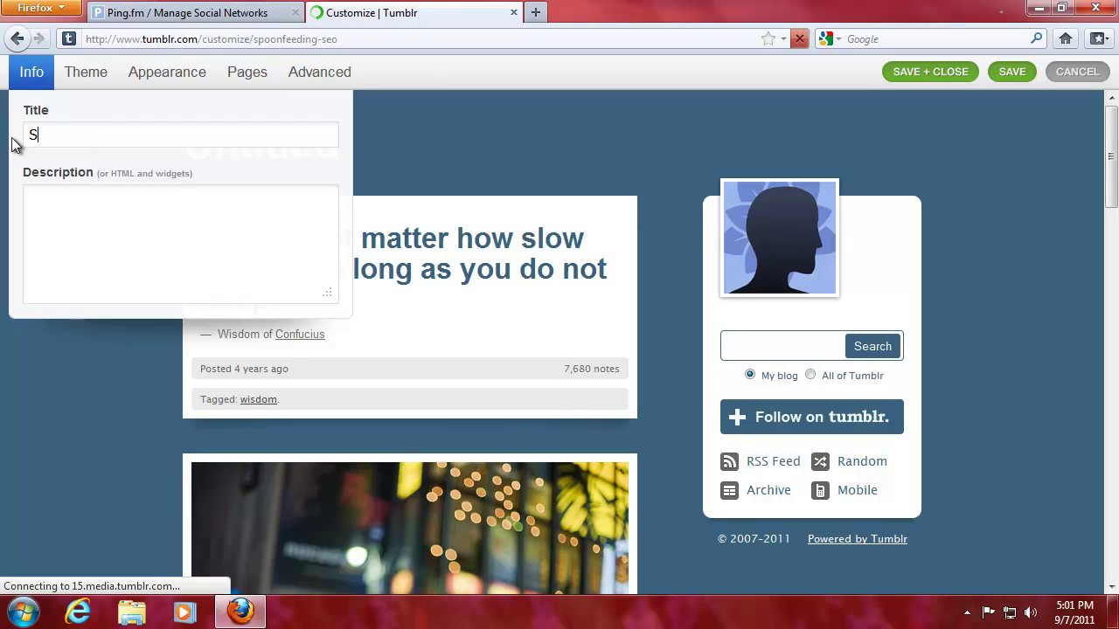
{"action": "type", "text": "poonfeeding "}
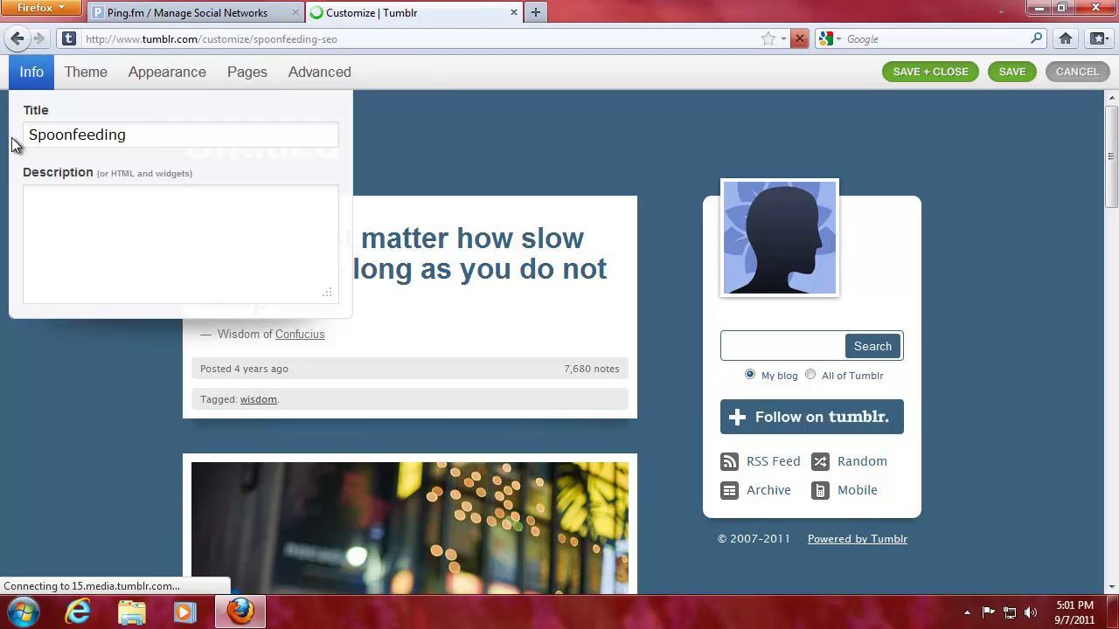
{"action": "type", "text": "SEO and more"}
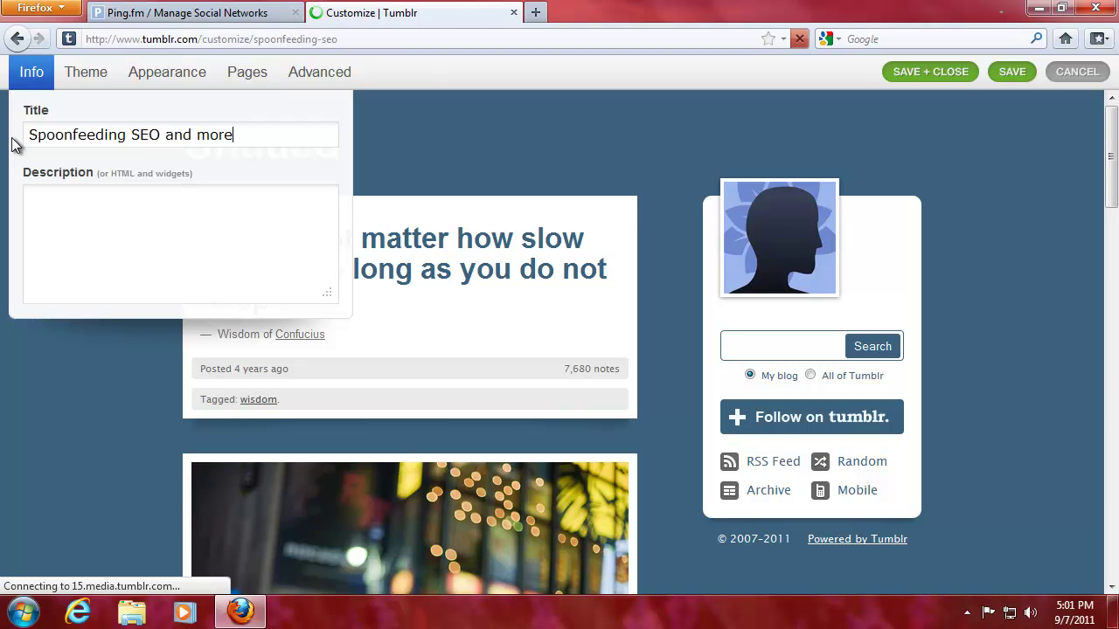
{"action": "key", "text": "Tab"}
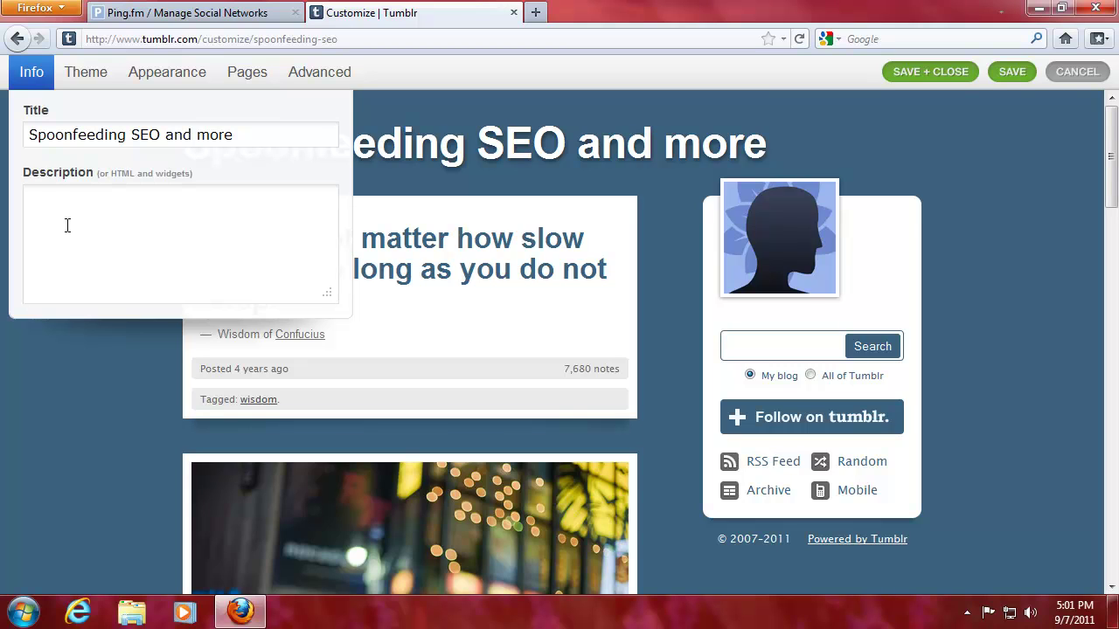
Browse the premium and free theme galleries and apply the Easy Reader theme instead of Redux
{"action": "left_click", "coordinate": [81, 77]}
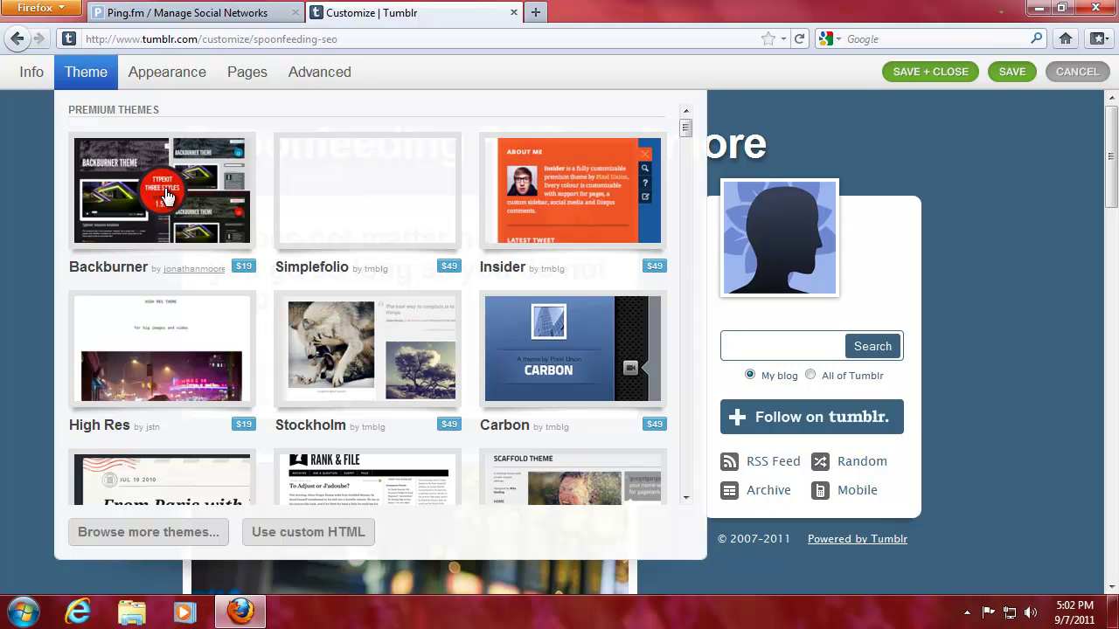
{"action": "scroll", "coordinate": [357, 165], "scroll_direction": "down", "scroll_amount": 5}
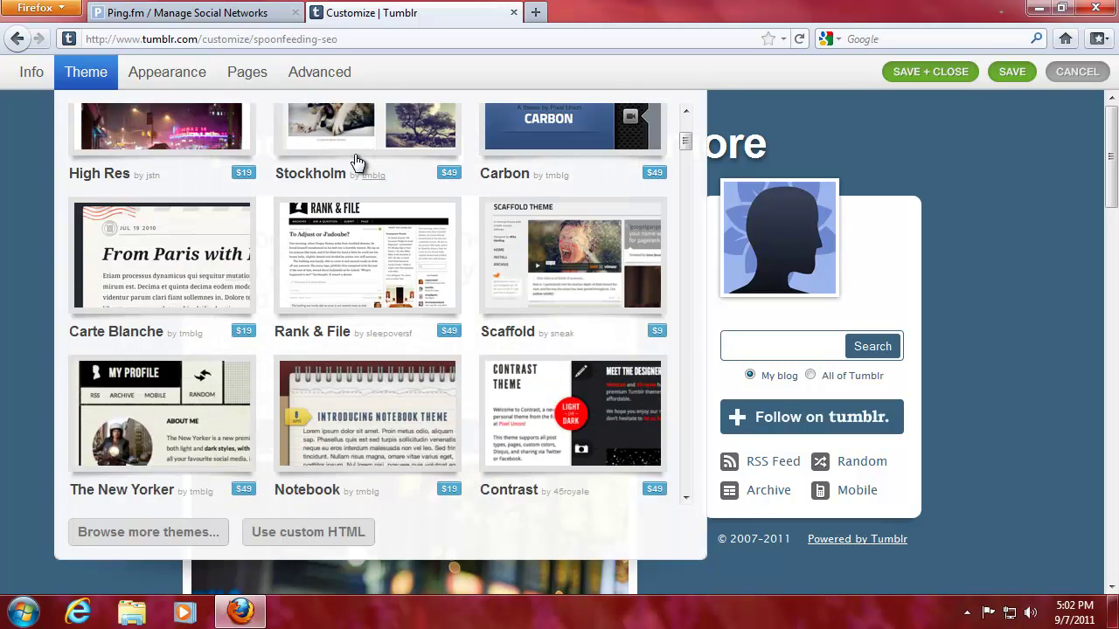
{"action": "scroll", "coordinate": [355, 161], "scroll_direction": "down", "scroll_amount": 10}
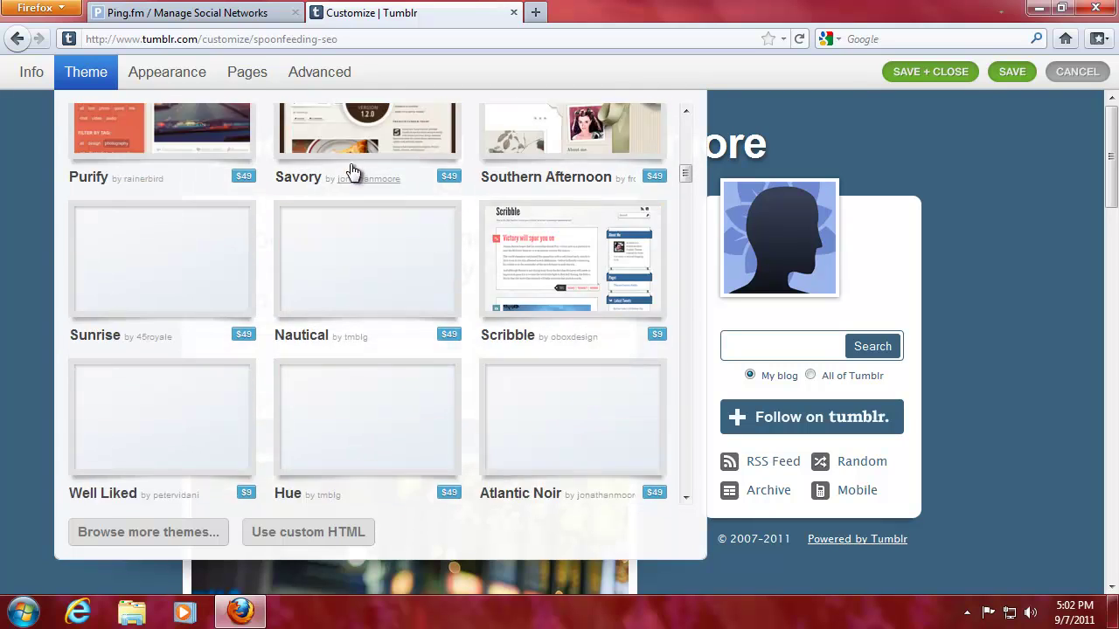
{"action": "scroll", "coordinate": [352, 171], "scroll_direction": "down", "scroll_amount": 3}
{"action": "left_click_drag", "start_coordinate": [686, 179], "coordinate": [697, 315]}
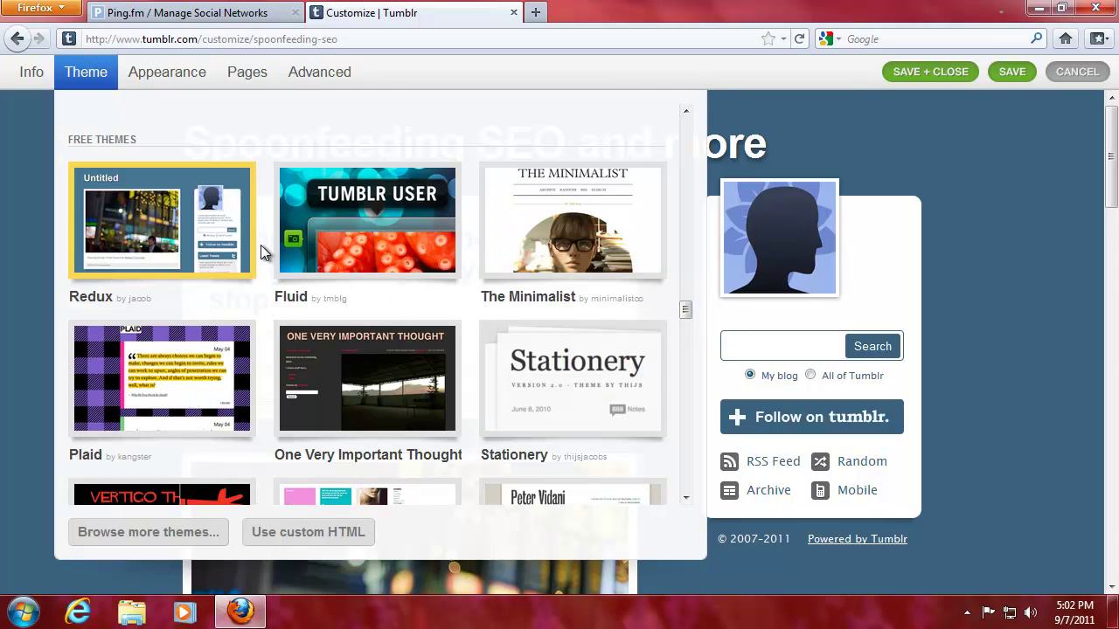
{"action": "scroll", "coordinate": [250, 269], "scroll_direction": "down", "scroll_amount": 2}
{"action": "scroll", "coordinate": [252, 270], "scroll_direction": "down", "scroll_amount": 2}
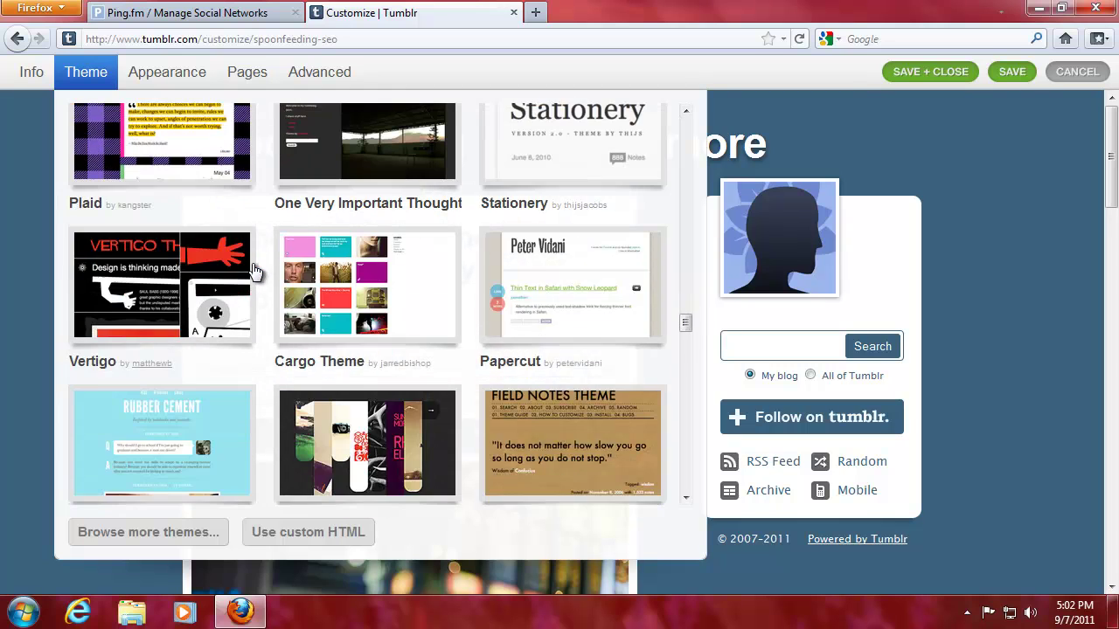
{"action": "scroll", "coordinate": [254, 272], "scroll_direction": "down", "scroll_amount": 2}
{"action": "scroll", "coordinate": [254, 271], "scroll_direction": "down", "scroll_amount": 1}
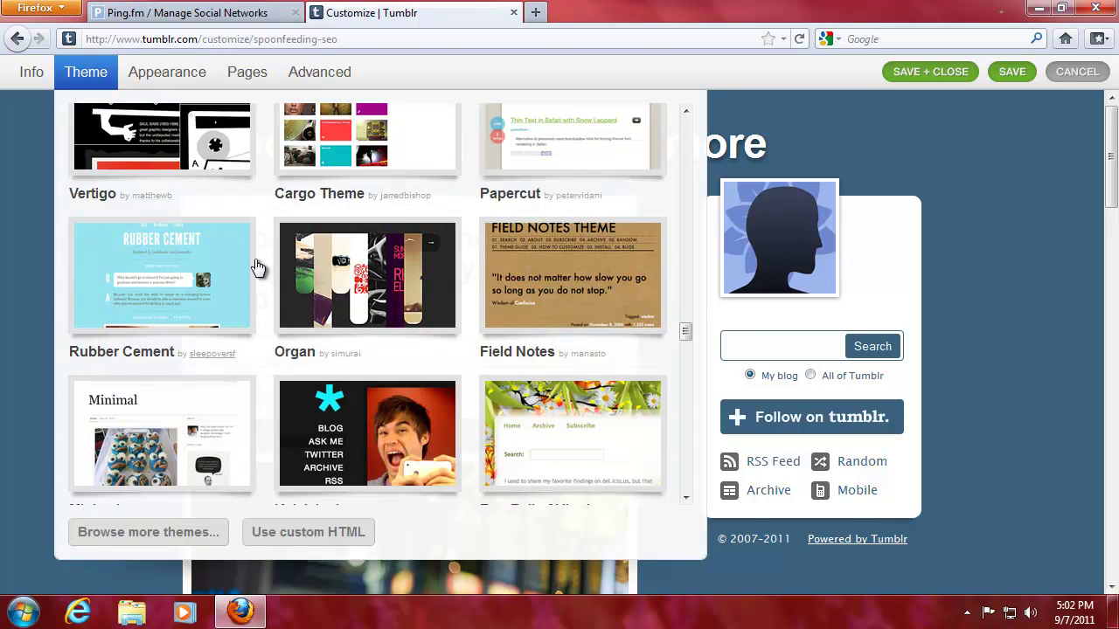
{"action": "scroll", "coordinate": [258, 269], "scroll_direction": "down", "scroll_amount": 6}
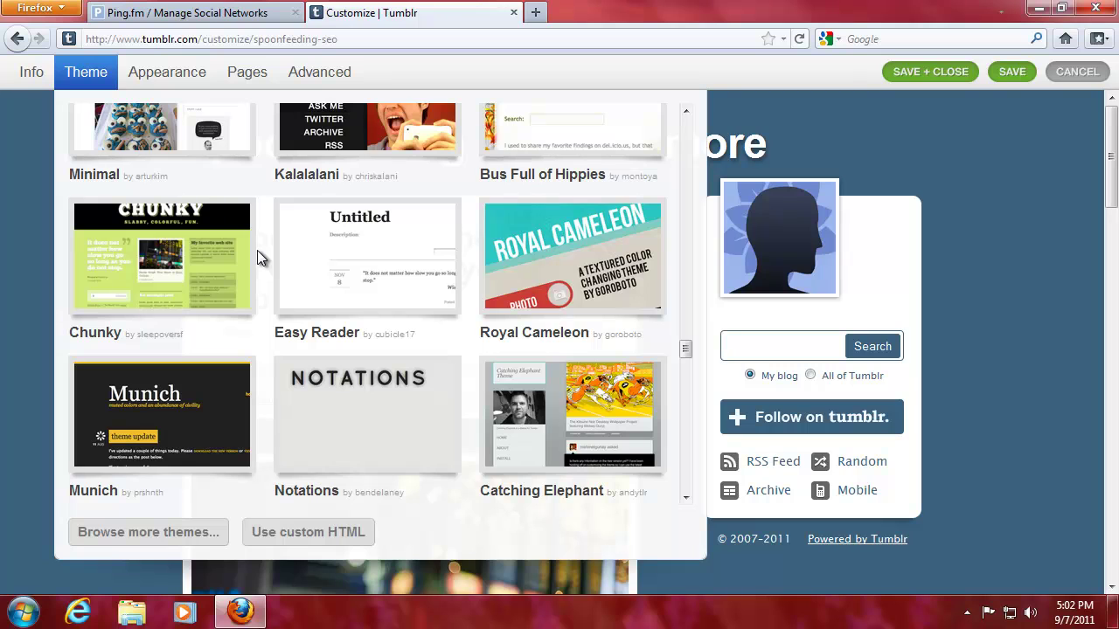
{"action": "scroll", "coordinate": [257, 250], "scroll_direction": "down", "scroll_amount": 3}
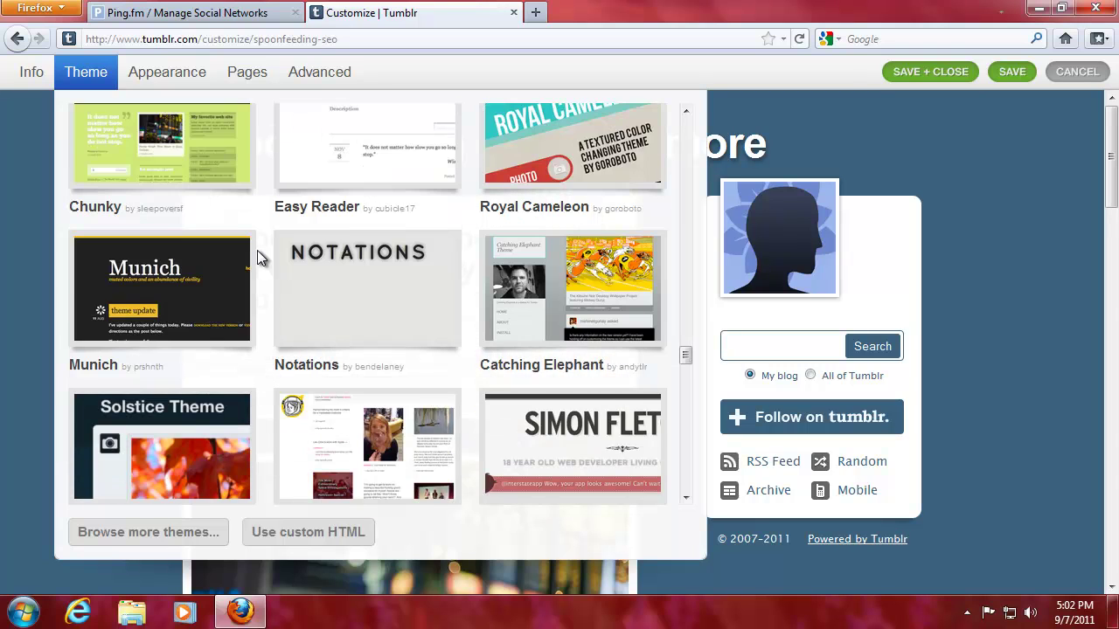
{"action": "scroll", "coordinate": [257, 255], "scroll_direction": "down", "scroll_amount": 10}
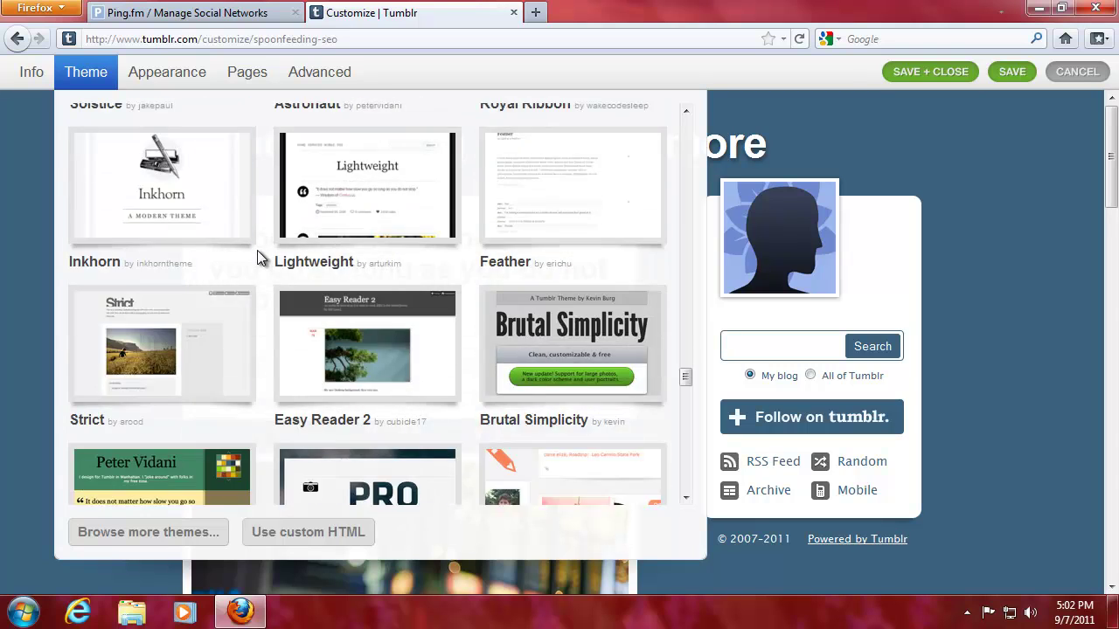
{"action": "scroll", "coordinate": [257, 250], "scroll_direction": "down", "scroll_amount": 13}
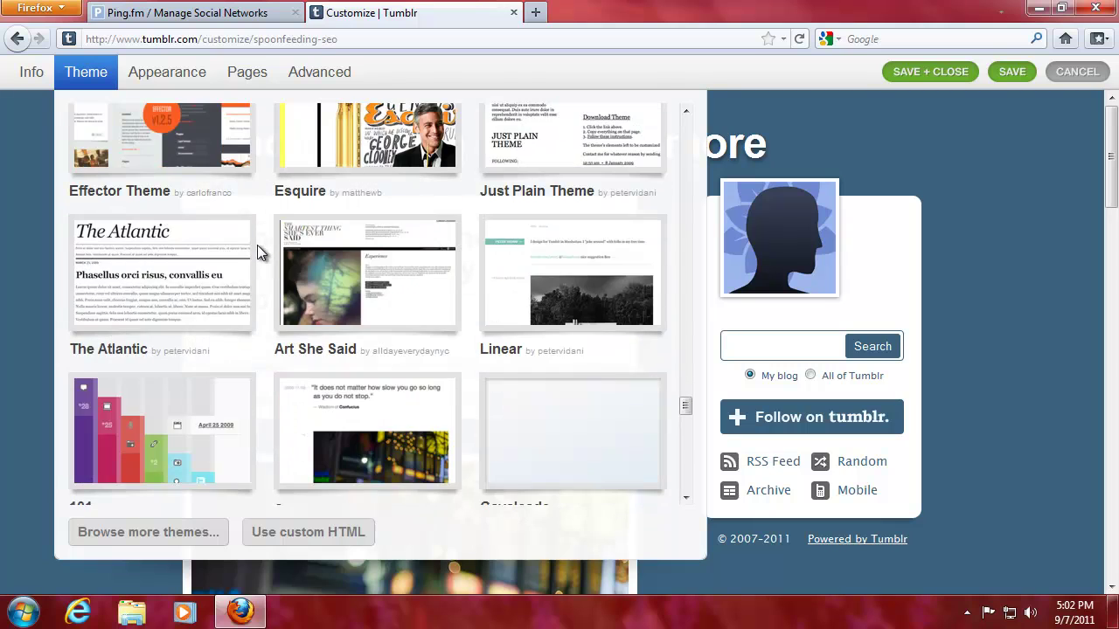
{"action": "scroll", "coordinate": [257, 251], "scroll_direction": "down", "scroll_amount": 7}
{"action": "scroll", "coordinate": [257, 252], "scroll_direction": "down", "scroll_amount": 4}
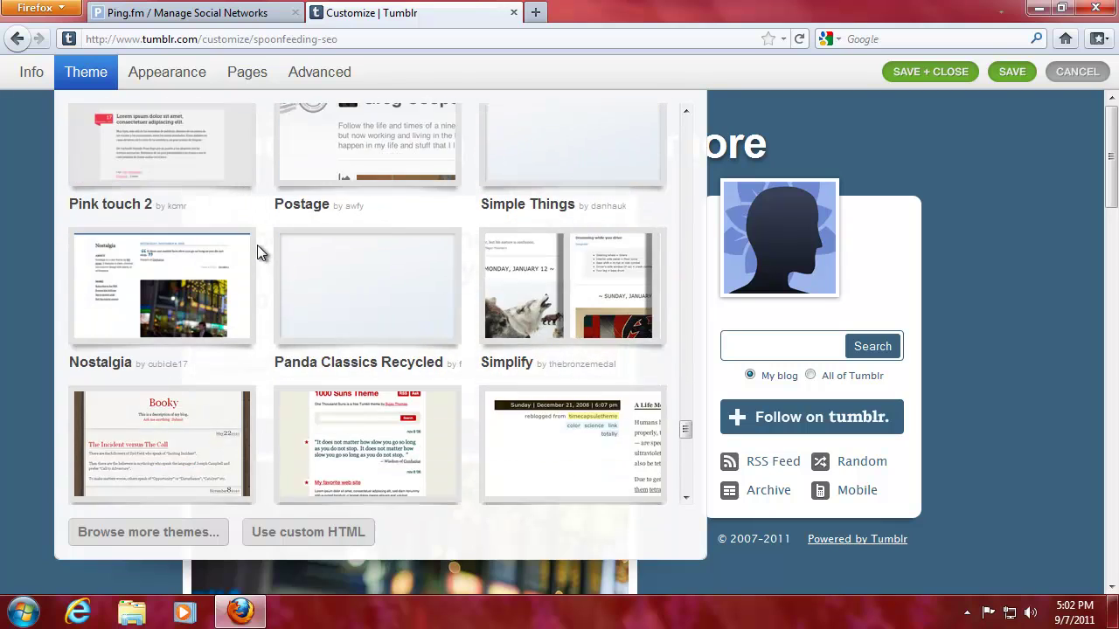
{"action": "scroll", "coordinate": [257, 252], "scroll_direction": "down", "scroll_amount": 4}
{"action": "scroll", "coordinate": [257, 250], "scroll_direction": "down", "scroll_amount": 6}
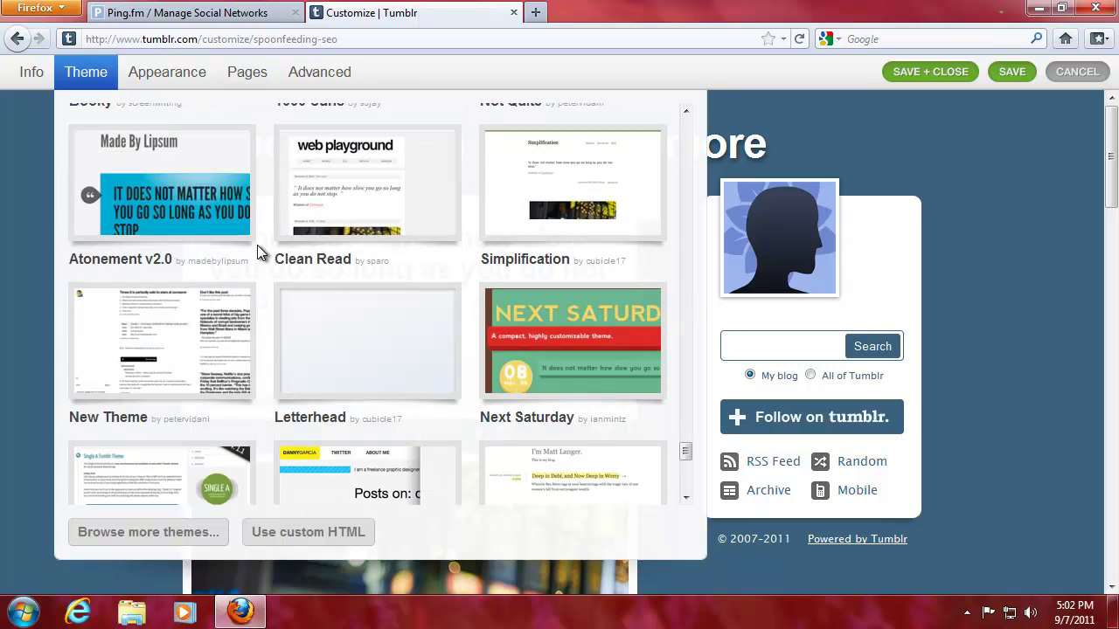
{"action": "scroll", "coordinate": [257, 249], "scroll_direction": "down", "scroll_amount": 7}
{"action": "scroll", "coordinate": [257, 251], "scroll_direction": "down", "scroll_amount": 5}
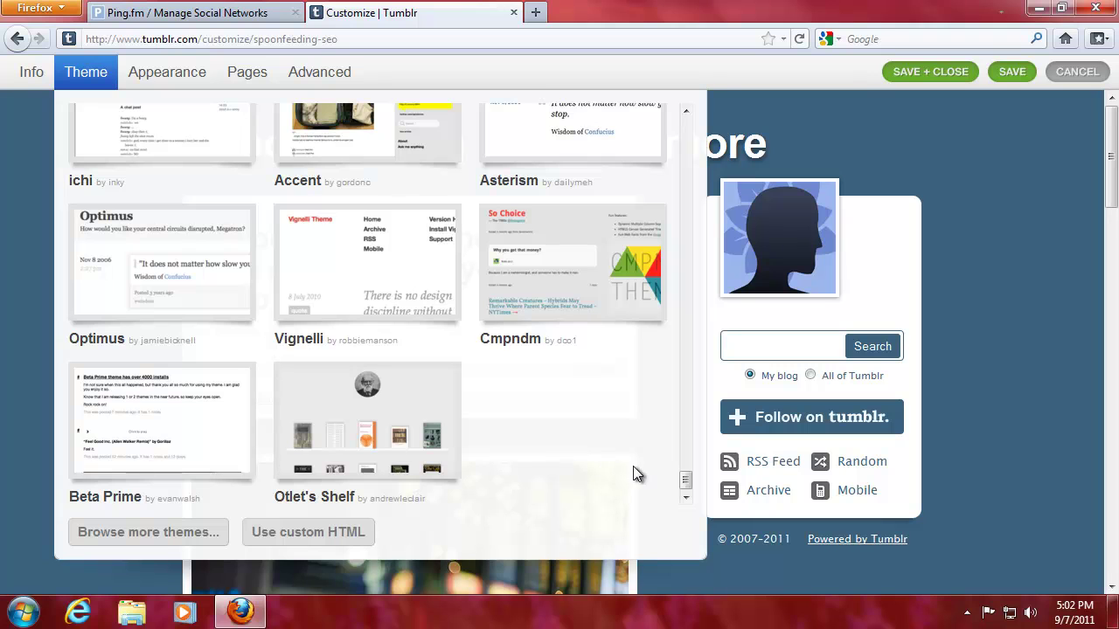
{"action": "left_click_drag", "start_coordinate": [686, 483], "coordinate": [683, 350]}
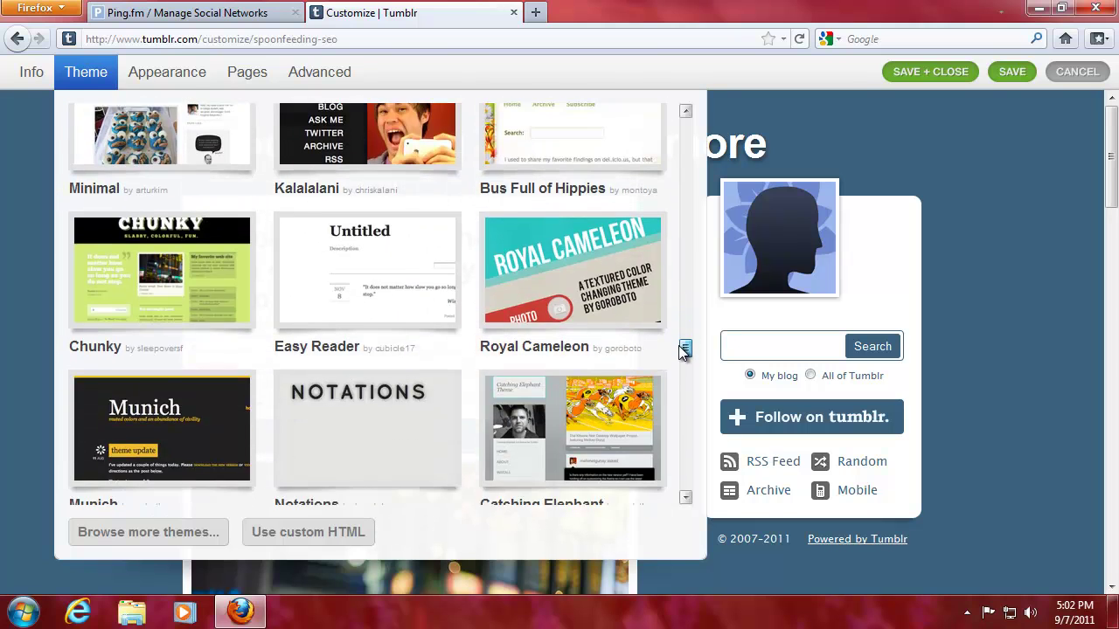
{"action": "left_click", "coordinate": [330, 289]}
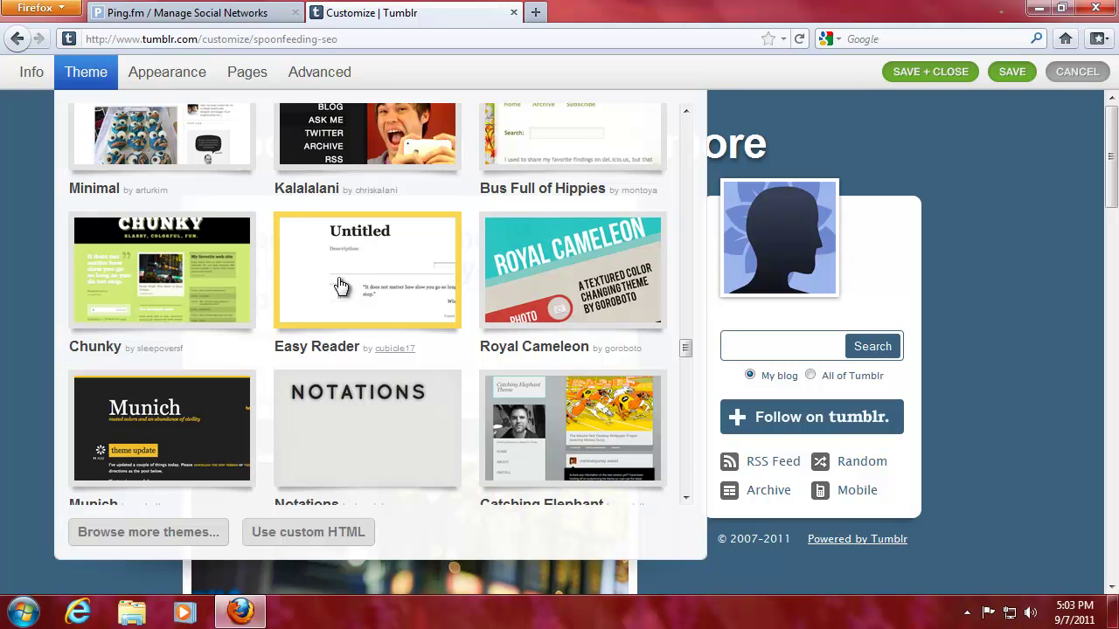
Review the Easy Reader colour and font options and the Pages options
{"action": "left_click", "coordinate": [186, 73]}
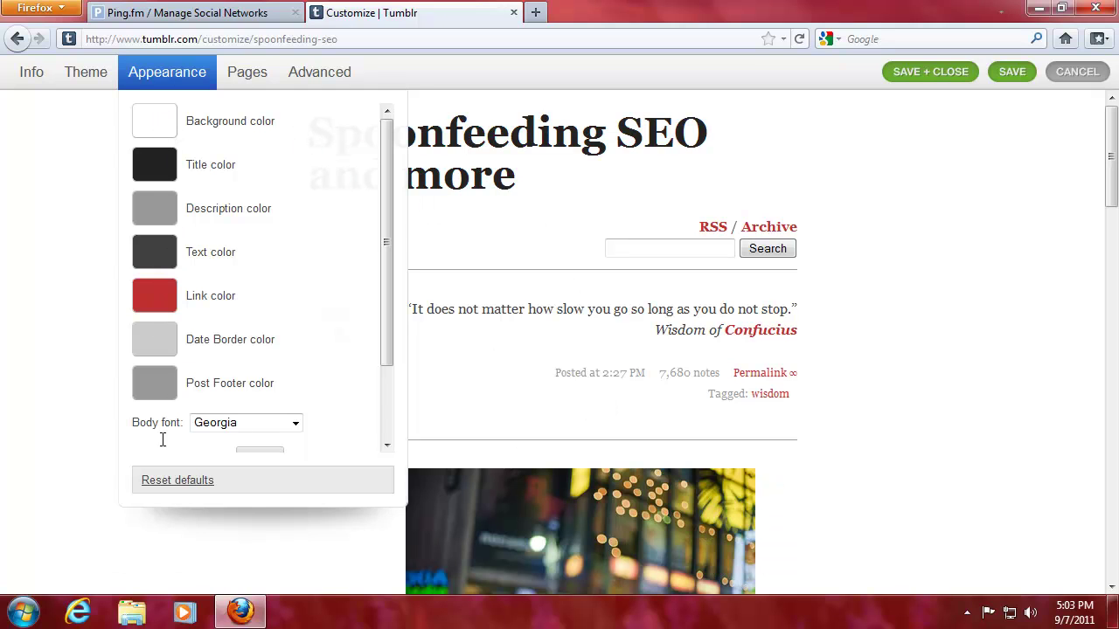
{"action": "left_click_drag", "start_coordinate": [387, 258], "coordinate": [414, 366]}
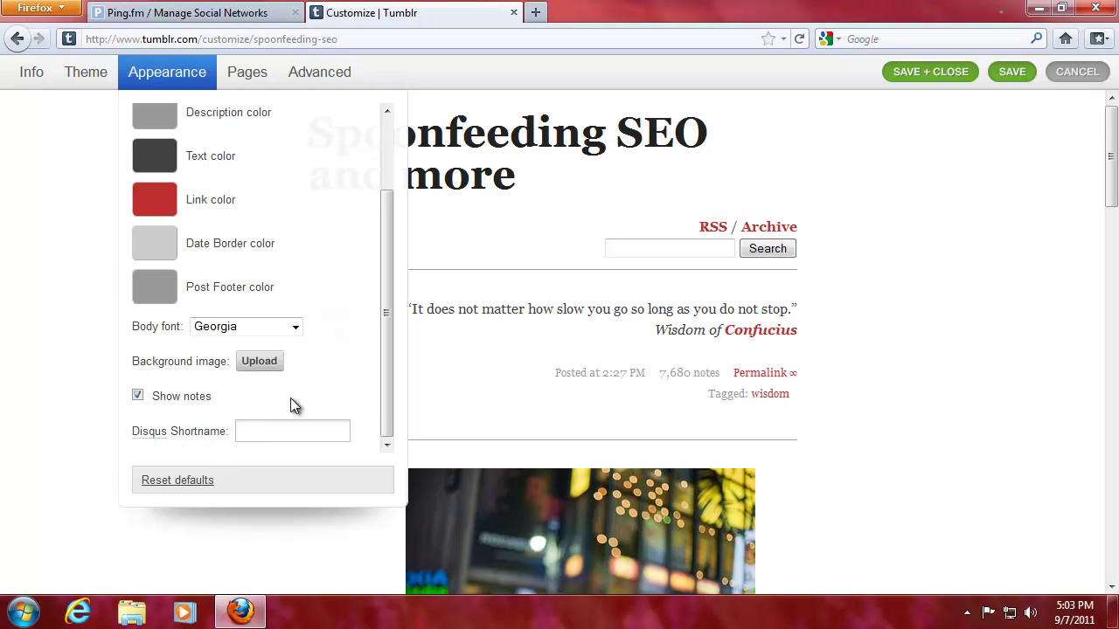
{"action": "left_click", "coordinate": [249, 78]}
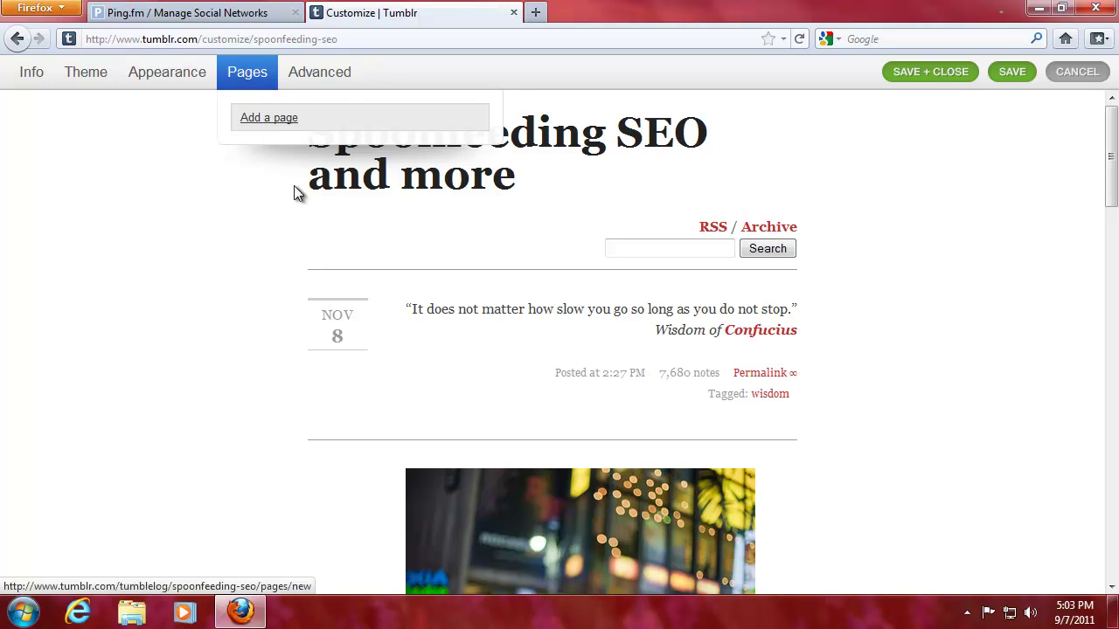
Check the Advanced options and custom CSS box, then save and close the customization
{"action": "left_click", "coordinate": [316, 77]}
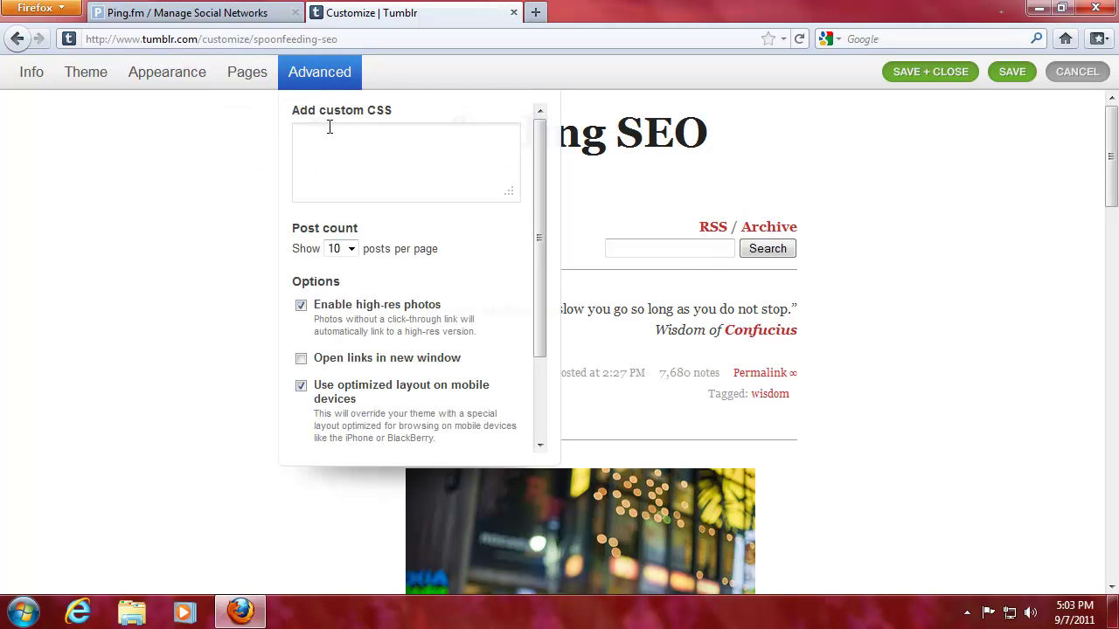
{"action": "left_click", "coordinate": [407, 172]}
{"action": "left_click_drag", "start_coordinate": [536, 236], "coordinate": [541, 318]}
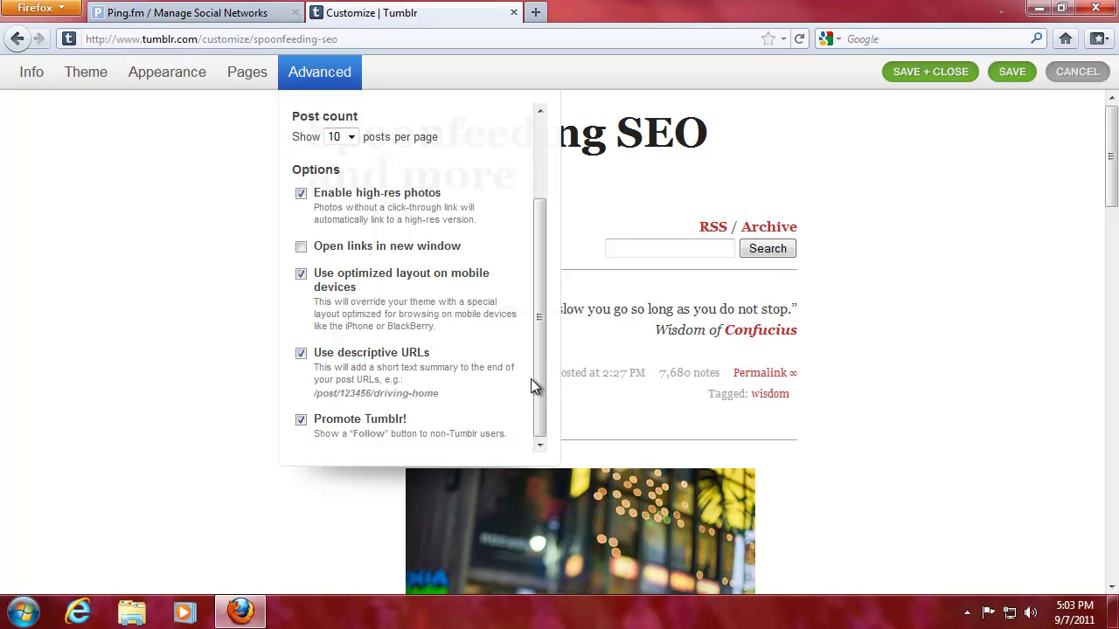
{"action": "scroll", "coordinate": [530, 378], "scroll_direction": "up", "scroll_amount": 3}
{"action": "left_click", "coordinate": [445, 194]}
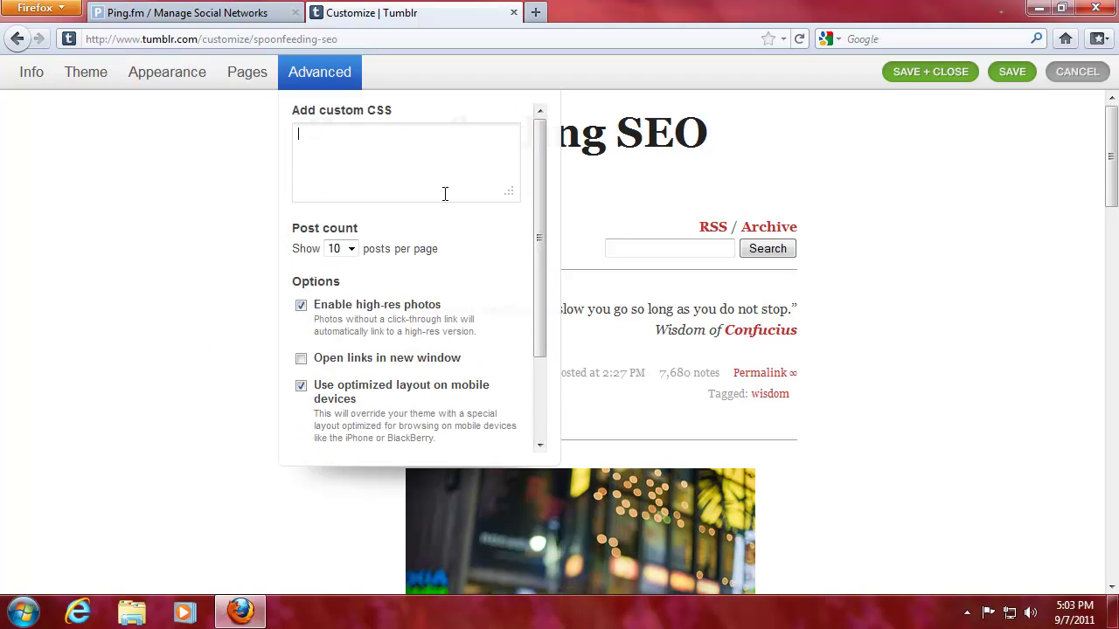
{"action": "left_click", "coordinate": [914, 77]}
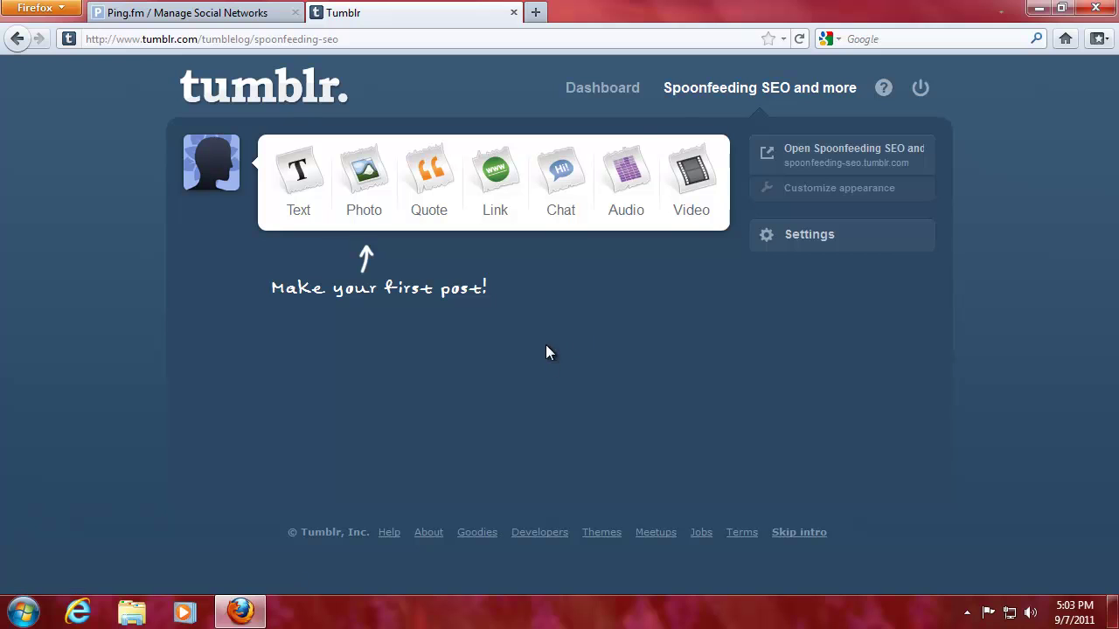
Preview the live blog in a new tab, close it, then open the blog's Settings page
{"action": "middle_click", "coordinate": [831, 164]}
{"action": "left_click", "coordinate": [589, 17]}
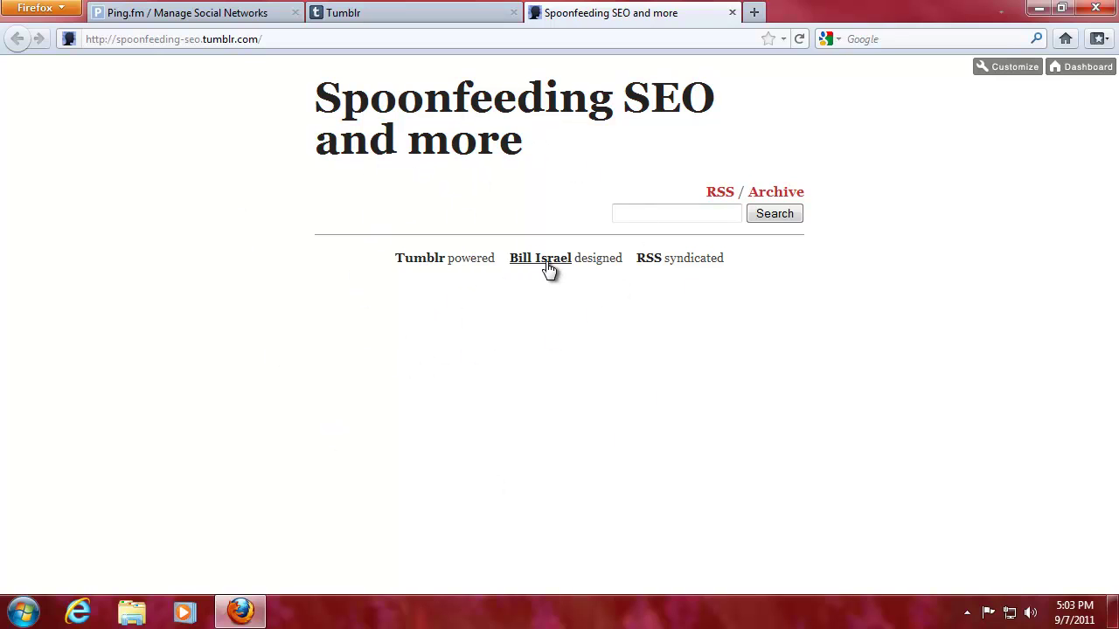
{"action": "left_click", "coordinate": [732, 13]}
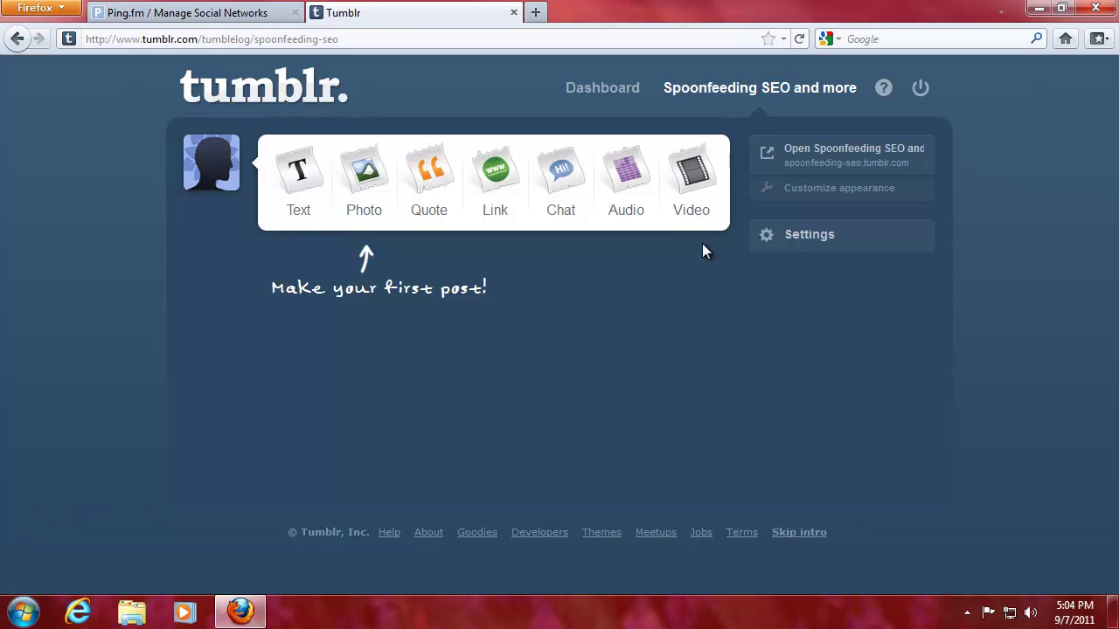
{"action": "left_click", "coordinate": [804, 240]}
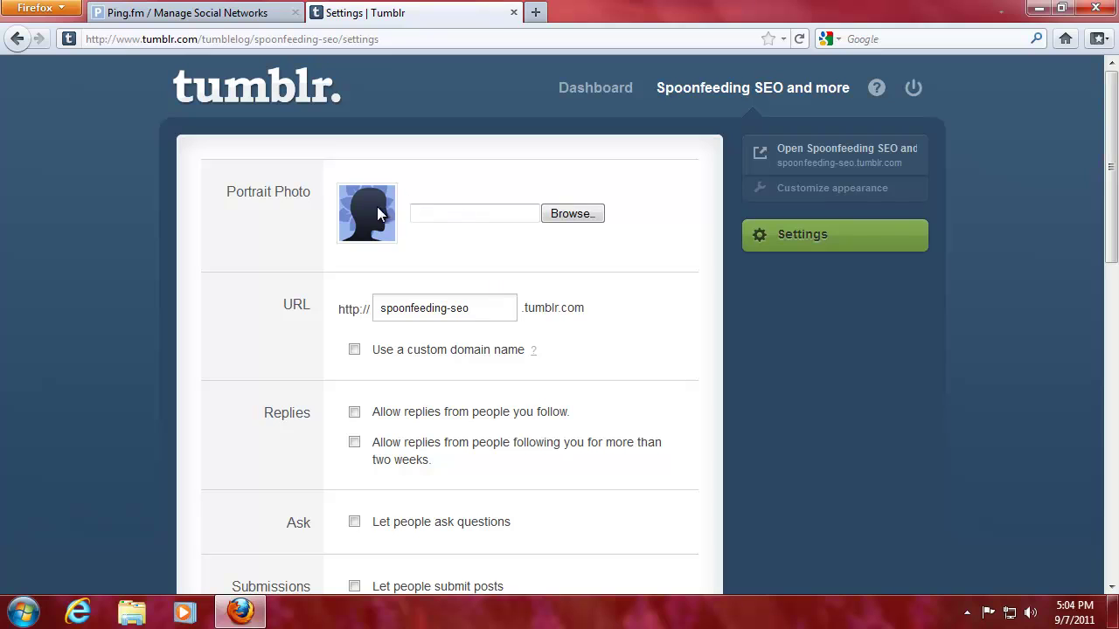
Set the portrait photo to the Profile Logo image from My Pictures
{"action": "left_click", "coordinate": [572, 213]}
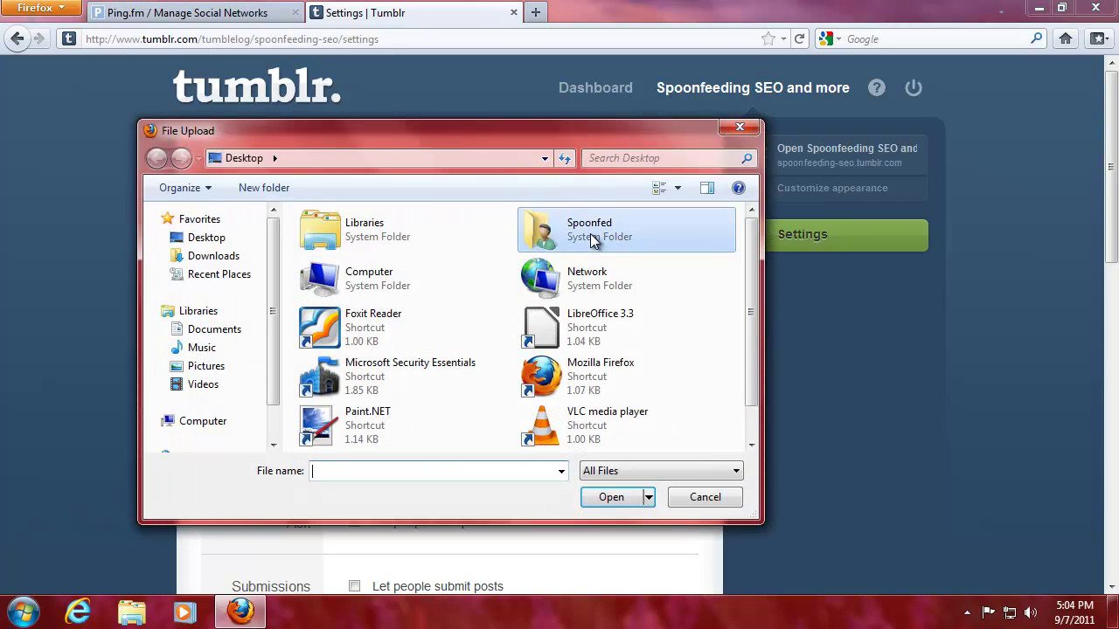
{"action": "double_click", "coordinate": [591, 241]}
{"action": "double_click", "coordinate": [478, 308]}
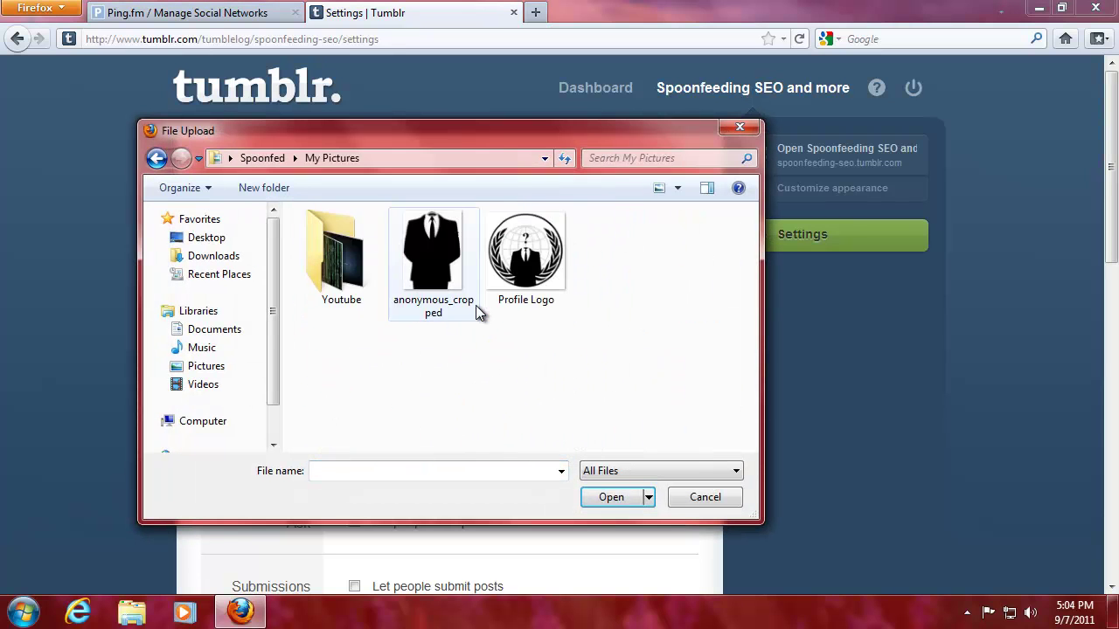
{"action": "left_click", "coordinate": [525, 262]}
{"action": "left_click", "coordinate": [624, 497]}
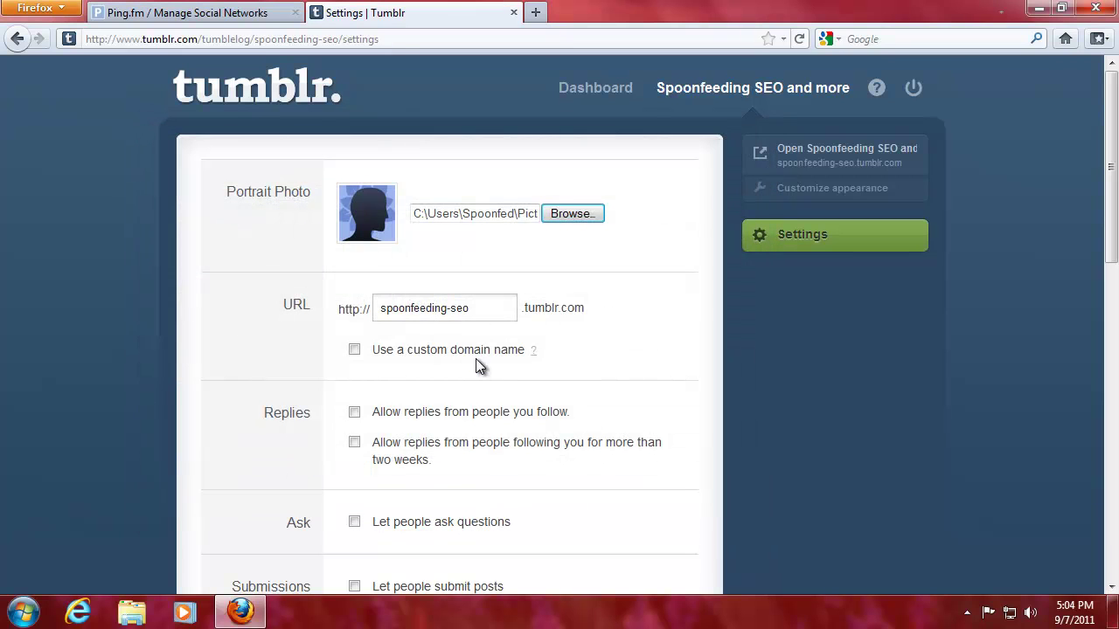
Allow replies from followed people and enable the Ask page titled 'Ask me and I will spoonfeed you'
{"action": "scroll", "coordinate": [239, 327], "scroll_direction": "down", "scroll_amount": 4}
{"action": "scroll", "coordinate": [242, 332], "scroll_direction": "up", "scroll_amount": 2}
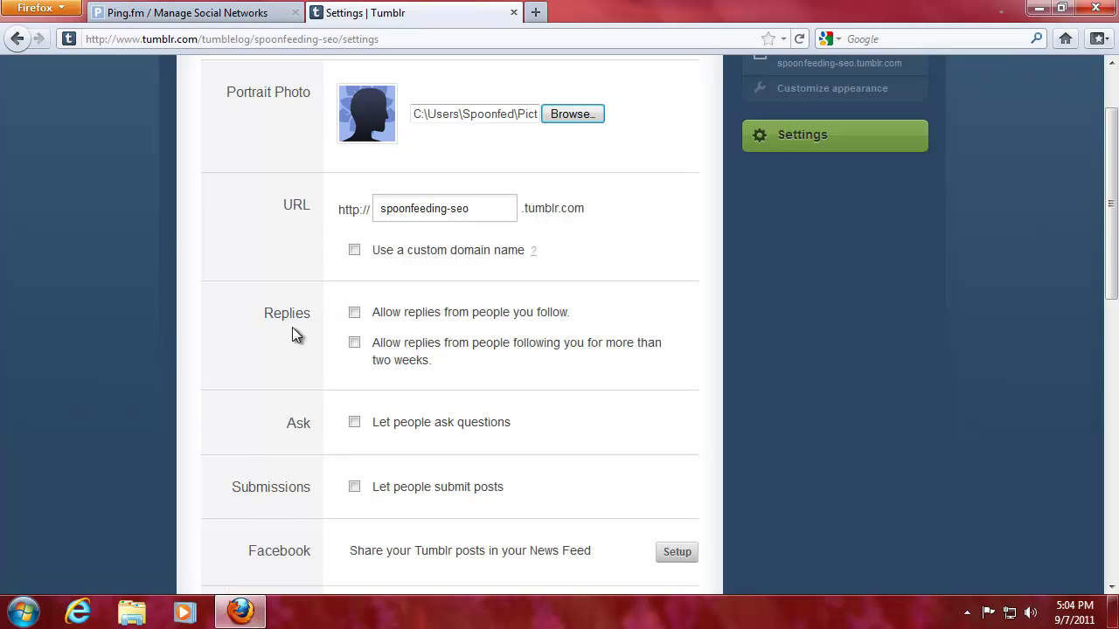
{"action": "scroll", "coordinate": [292, 327], "scroll_direction": "down", "scroll_amount": 2}
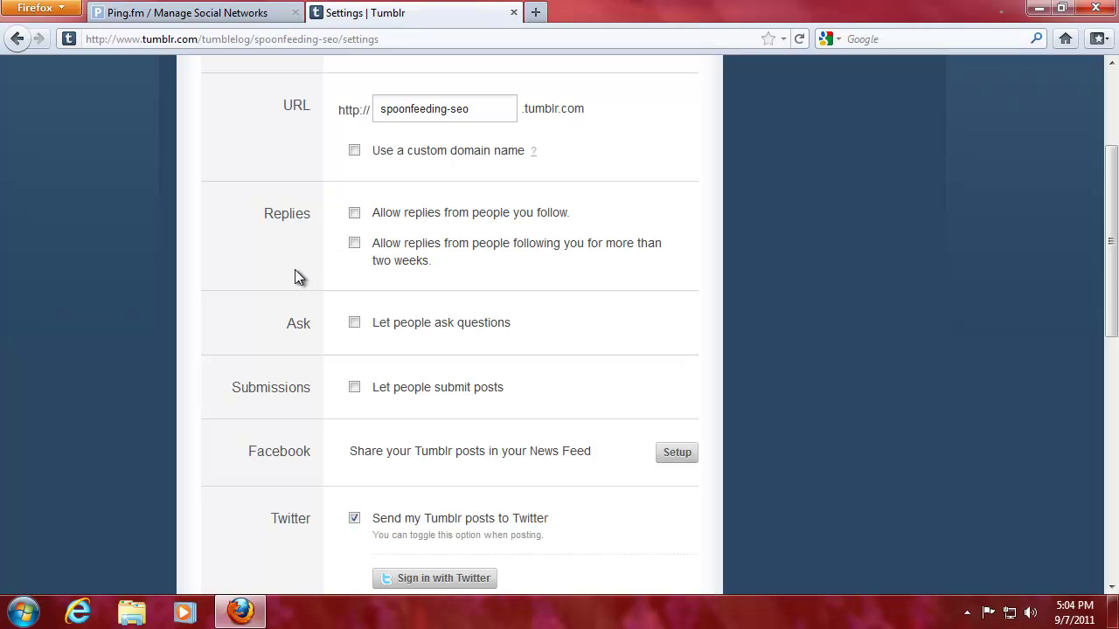
{"action": "scroll", "coordinate": [295, 276], "scroll_direction": "down", "scroll_amount": 2}
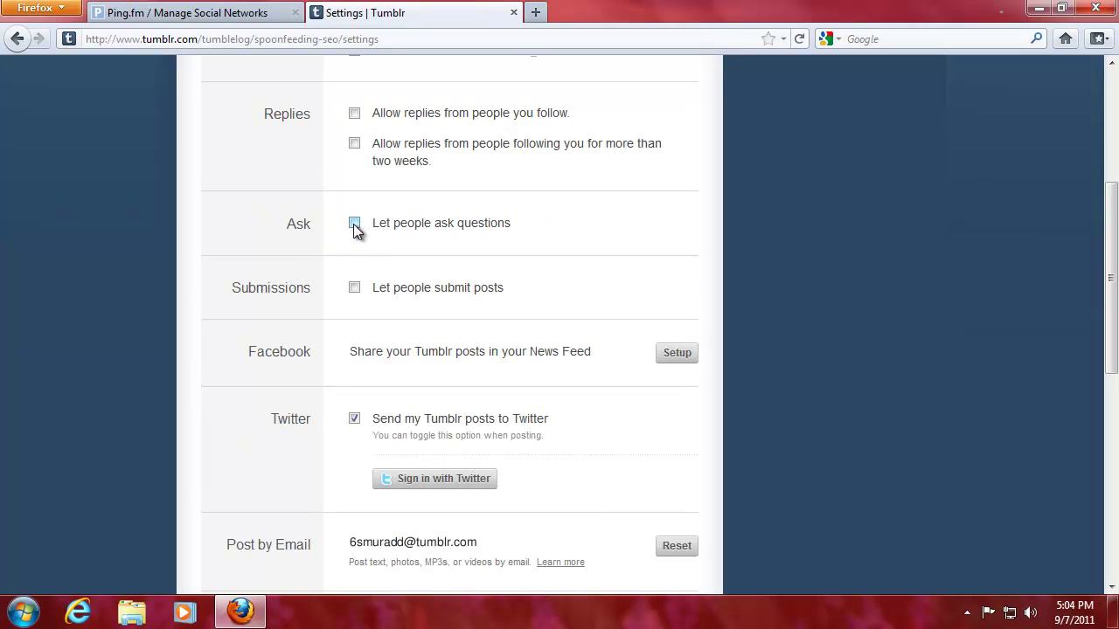
{"action": "left_click", "coordinate": [355, 114]}
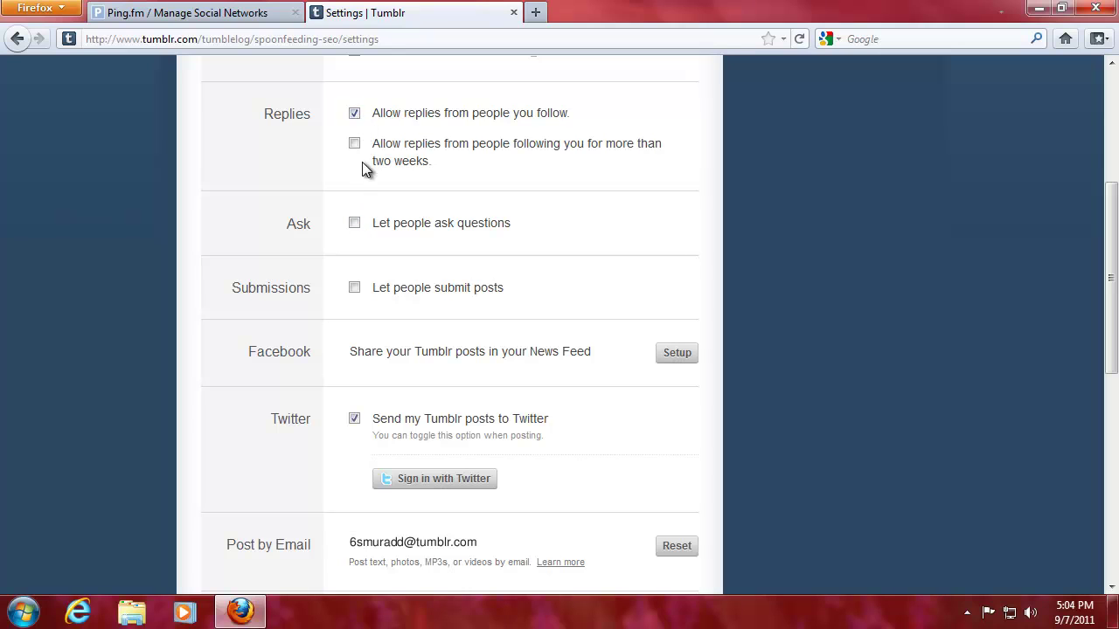
{"action": "left_click", "coordinate": [354, 223]}
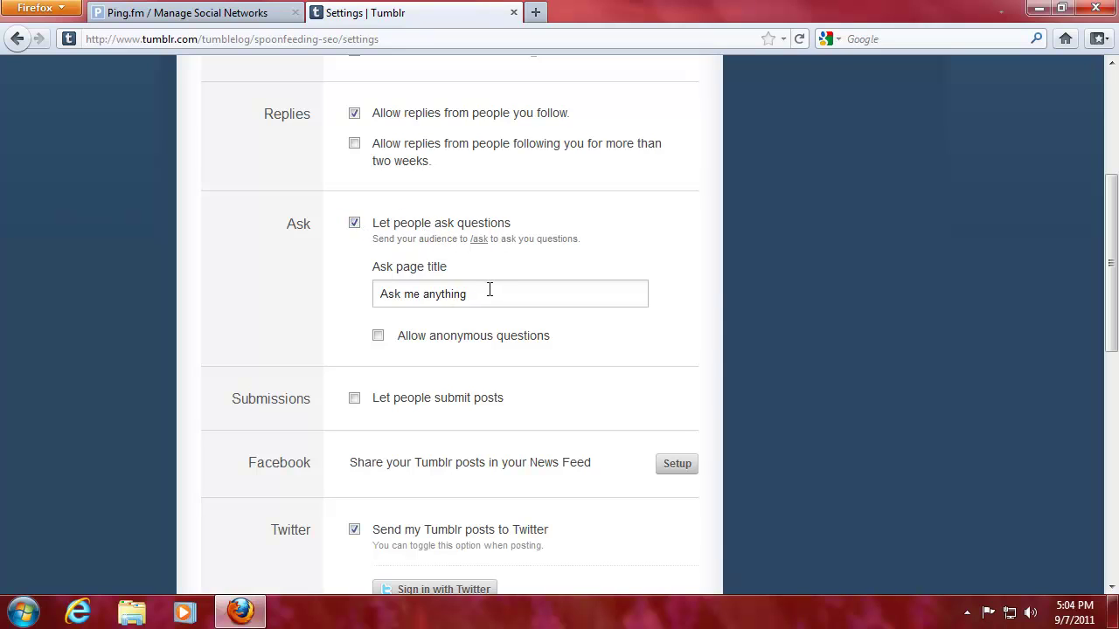
{"action": "left_click_drag", "start_coordinate": [490, 292], "coordinate": [332, 297]}
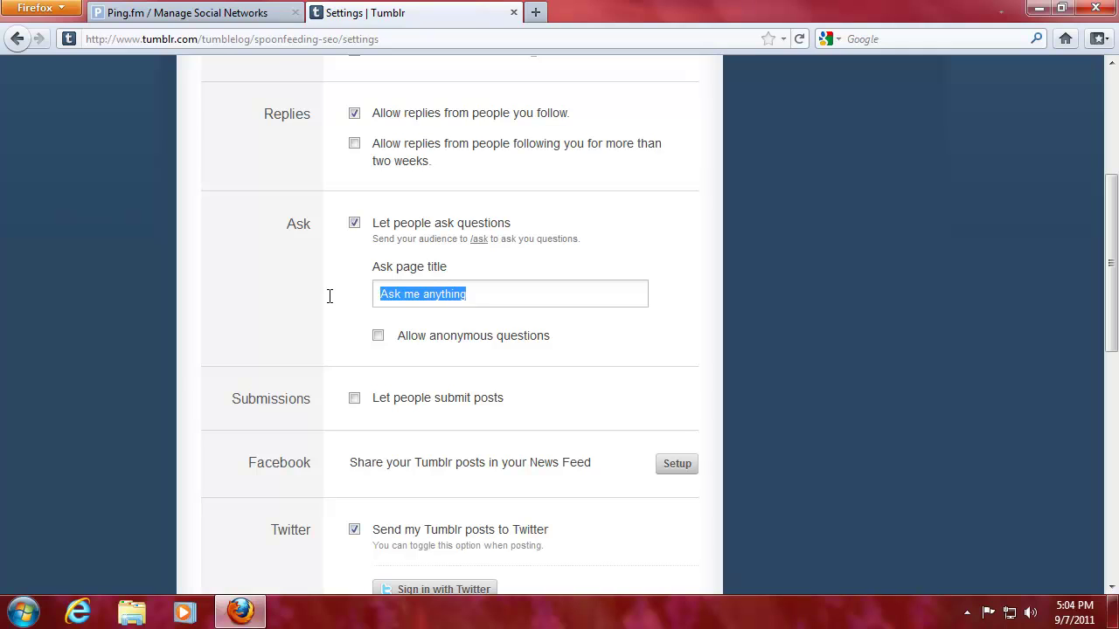
{"action": "type", "text": "As"}
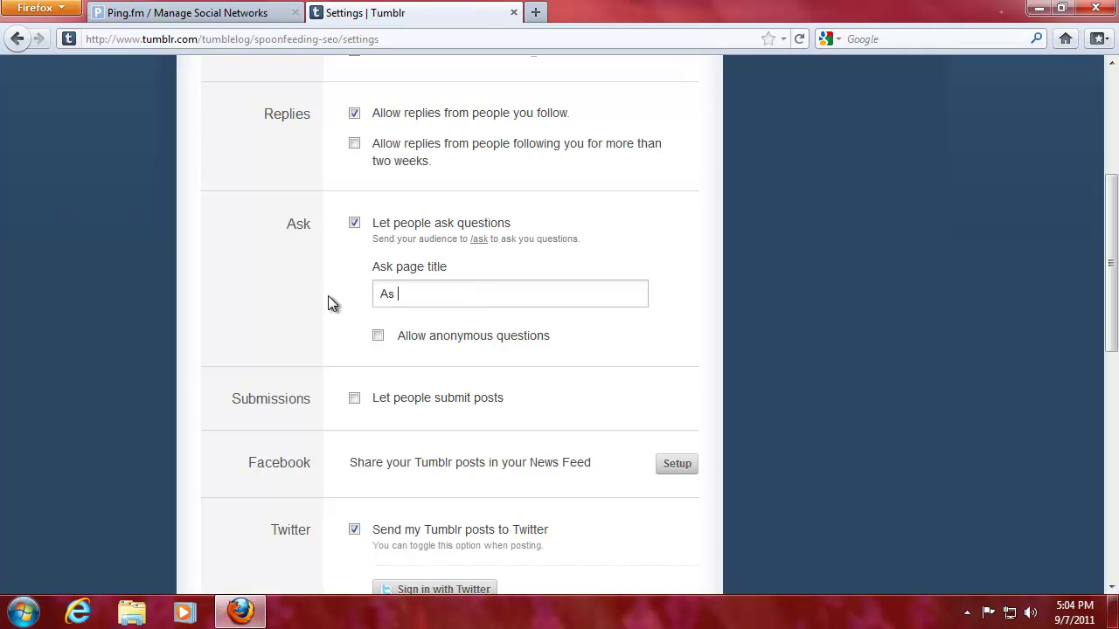
{"action": "type", "text": "k me and I will spoonfeed you"}
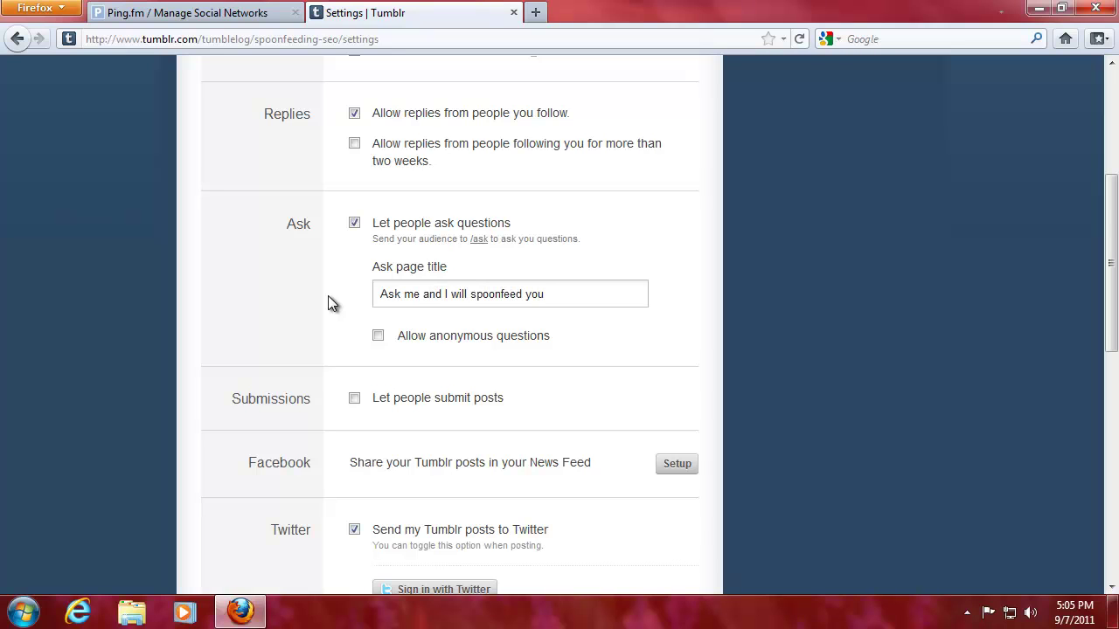
Scroll to the Facebook section to begin linking the blog to Facebook
{"action": "scroll", "coordinate": [328, 296], "scroll_direction": "down", "scroll_amount": 4}
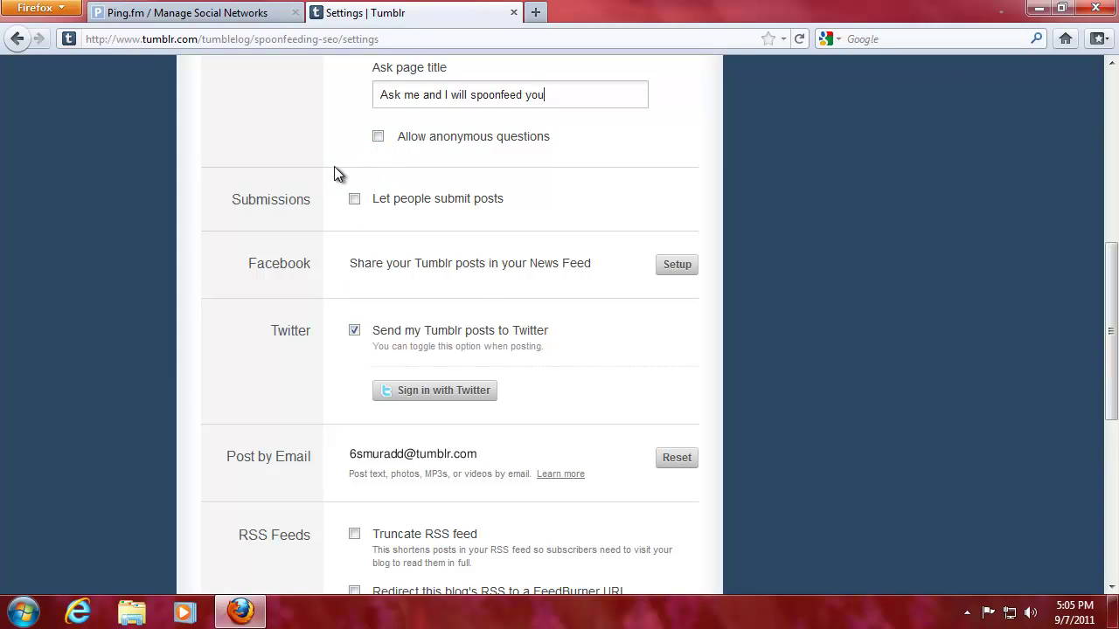
{"action": "scroll", "coordinate": [326, 186], "scroll_direction": "up", "scroll_amount": 2}
{"action": "scroll", "coordinate": [319, 229], "scroll_direction": "down", "scroll_amount": 2}
{"action": "scroll", "coordinate": [350, 210], "scroll_direction": "down", "scroll_amount": 2}
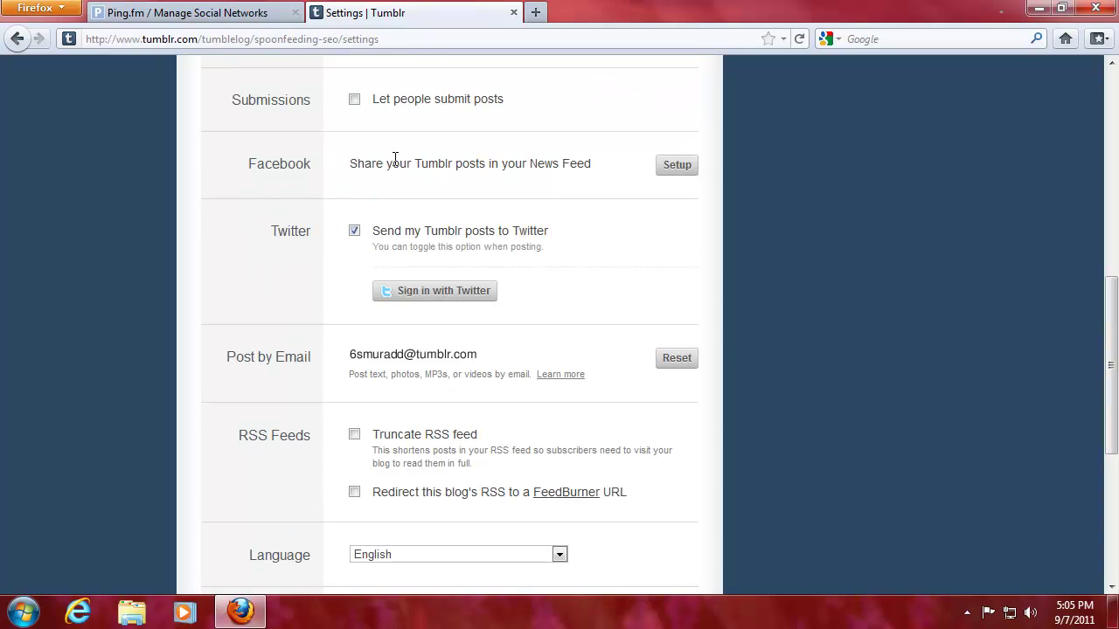
{"action": "left_click_drag", "start_coordinate": [352, 165], "coordinate": [602, 167]}
{"action": "left_click", "coordinate": [586, 155]}
Log in to Facebook with the account password and allow Tumblr access to basic information
{"action": "left_click", "coordinate": [680, 168]}
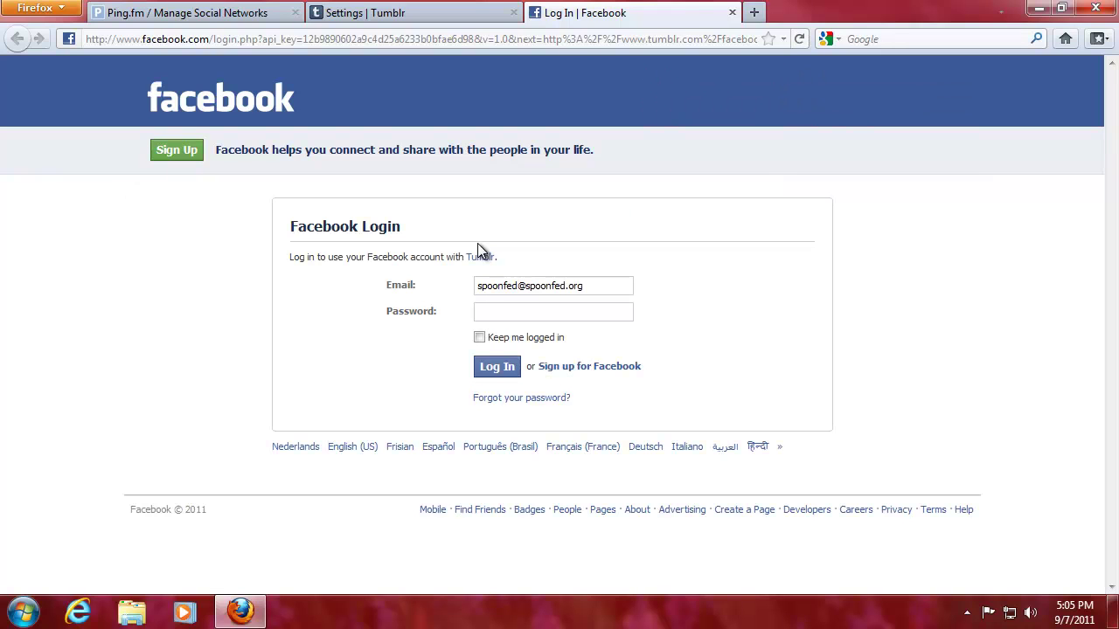
{"action": "left_click", "coordinate": [538, 308]}
{"action": "type", "text": "********"}
{"action": "left_click", "coordinate": [500, 376]}
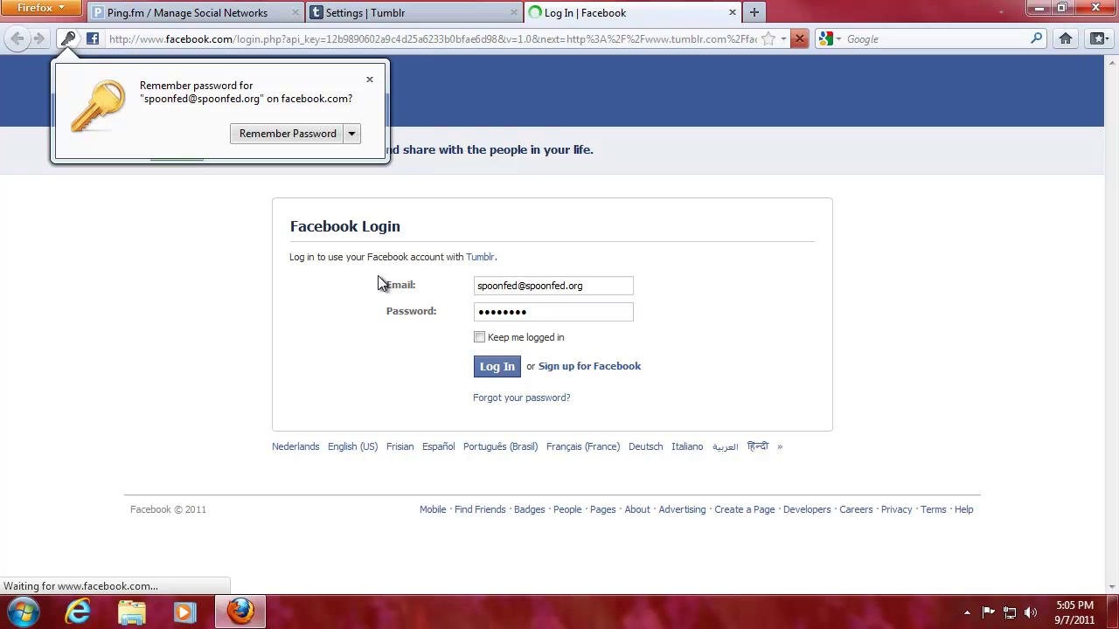
{"action": "left_click", "coordinate": [369, 81]}
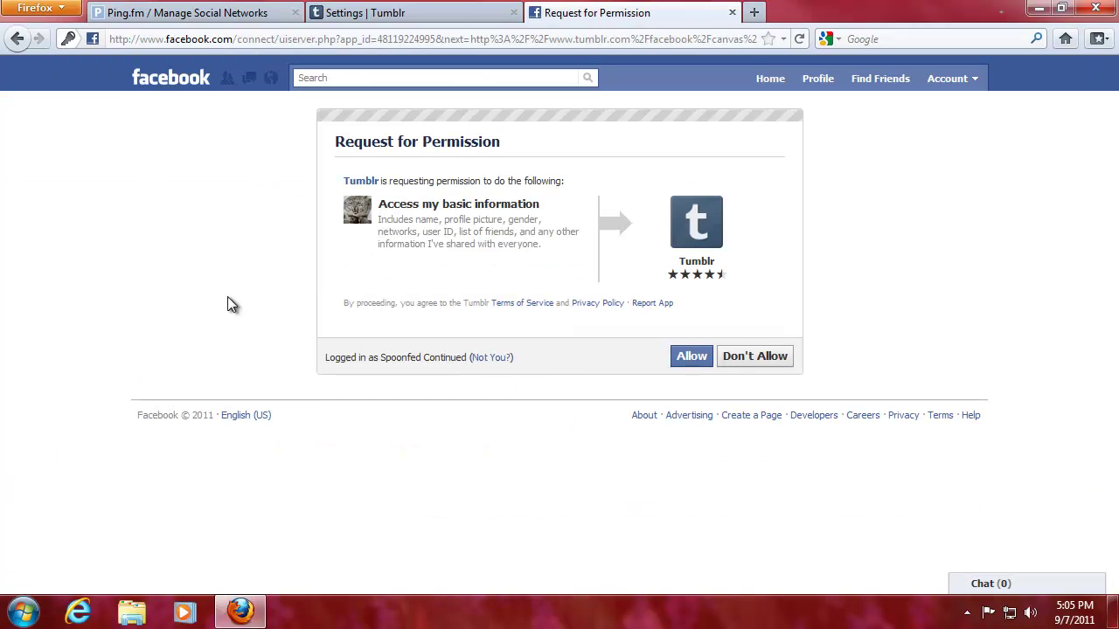
{"action": "left_click", "coordinate": [691, 358]}
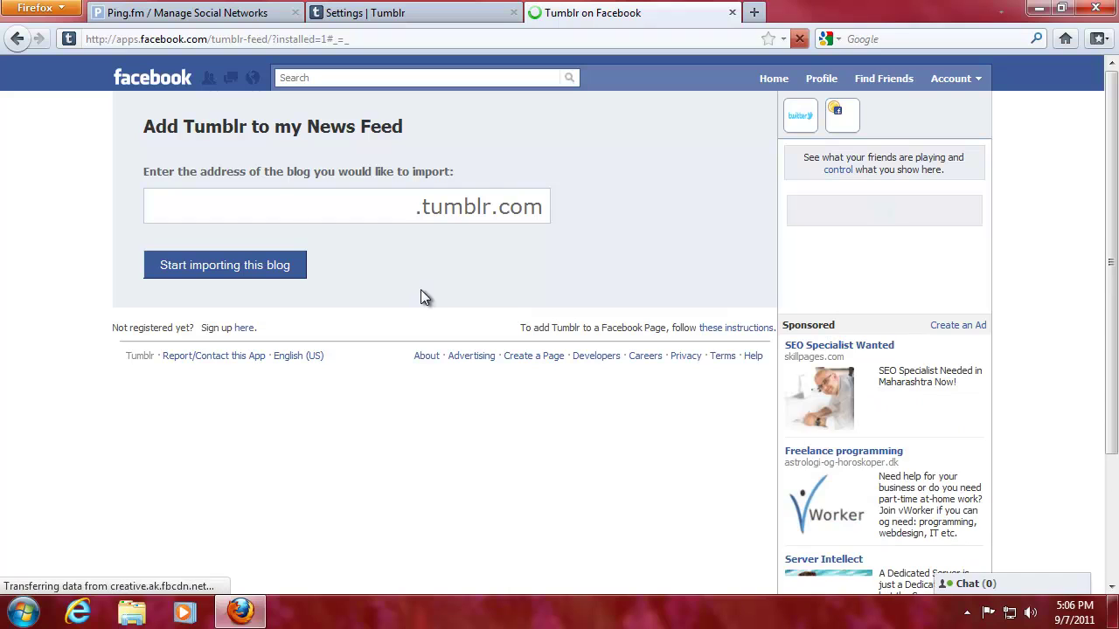
Copy the blog address spoonfeeding-seo from Tumblr settings into the Tumblr on Facebook address field
{"action": "left_click", "coordinate": [431, 25]}
{"action": "scroll", "coordinate": [433, 153], "scroll_direction": "up", "scroll_amount": 6}
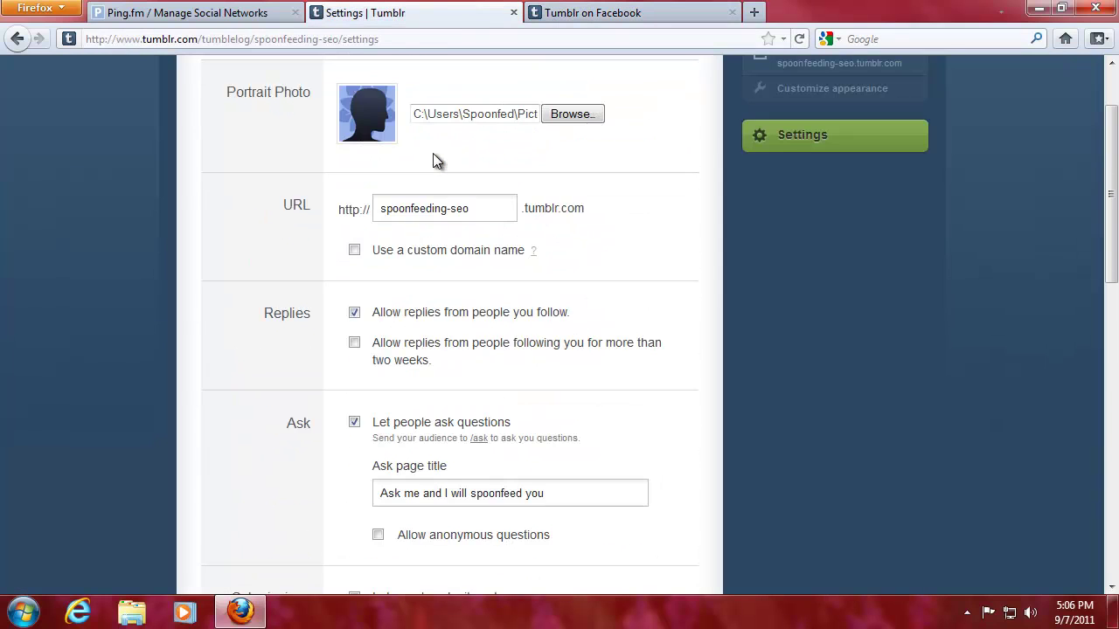
{"action": "left_click_drag", "start_coordinate": [475, 210], "coordinate": [312, 207]}
{"action": "key", "text": "ctrl+c"}
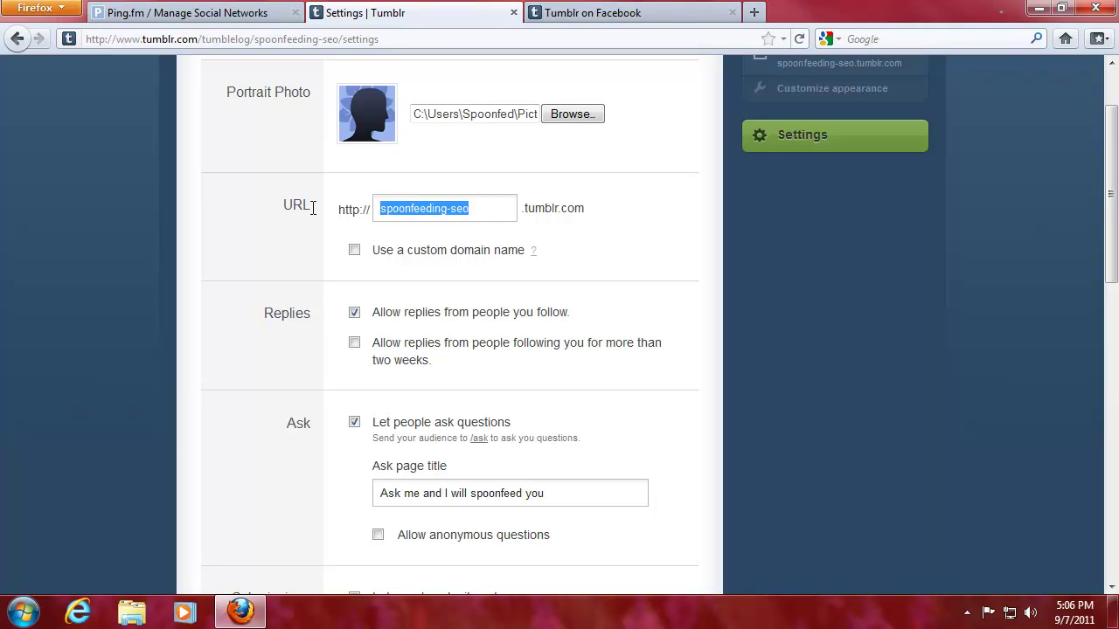
{"action": "left_click", "coordinate": [594, 12]}
{"action": "left_click", "coordinate": [319, 201]}
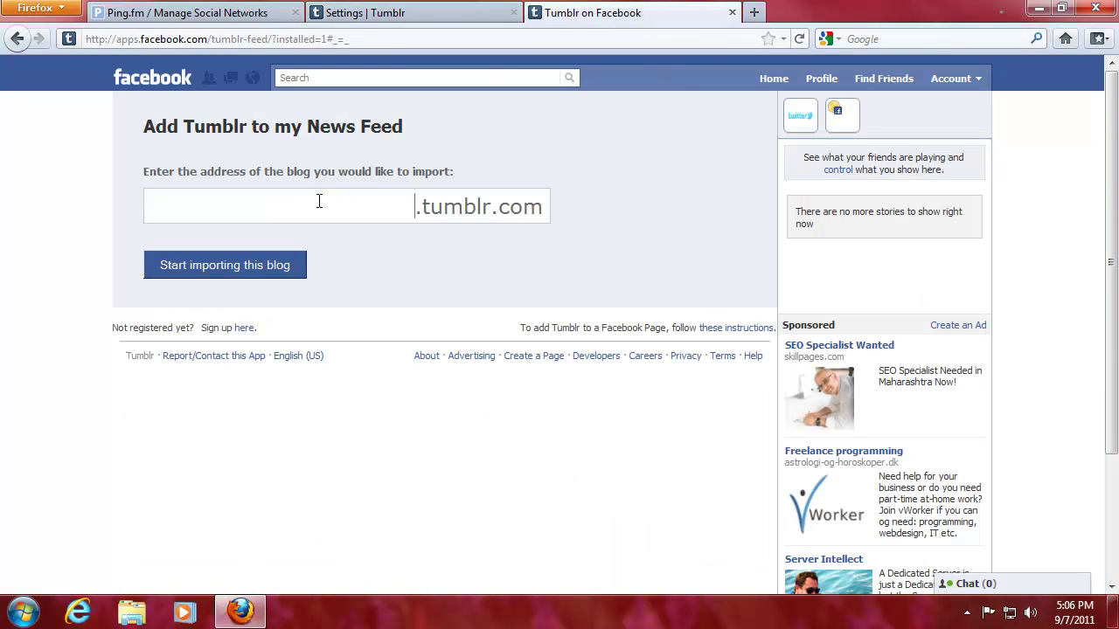
{"action": "key", "text": "ctrl+v"}
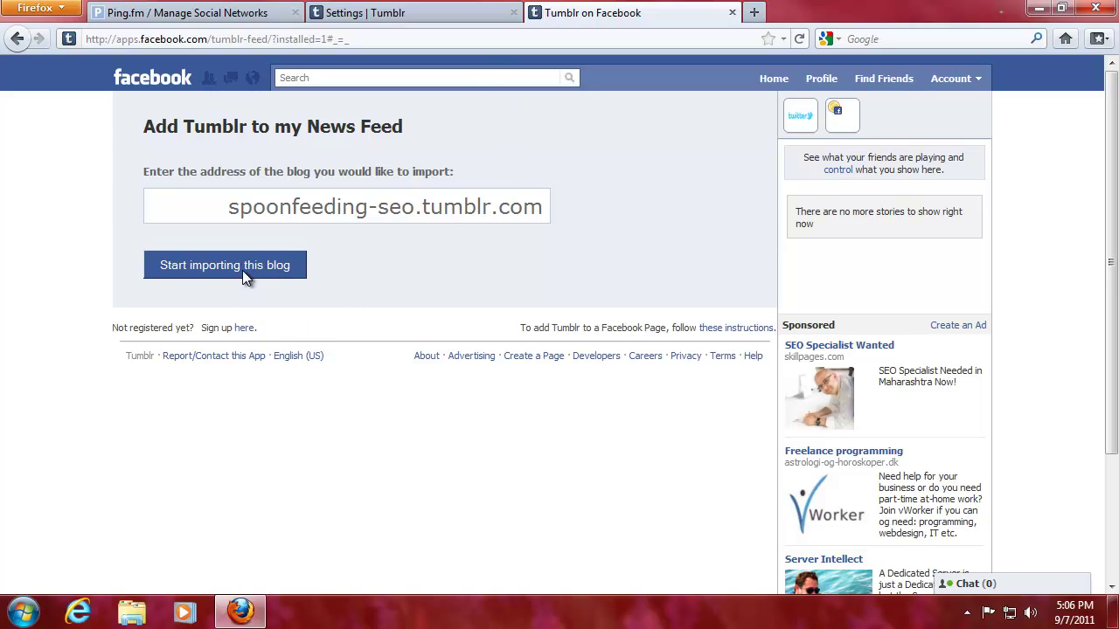
Import the blog into the Facebook News Feed and let Tumblr post and read the feed
{"action": "left_click", "coordinate": [241, 265]}
{"action": "left_click", "coordinate": [266, 268]}
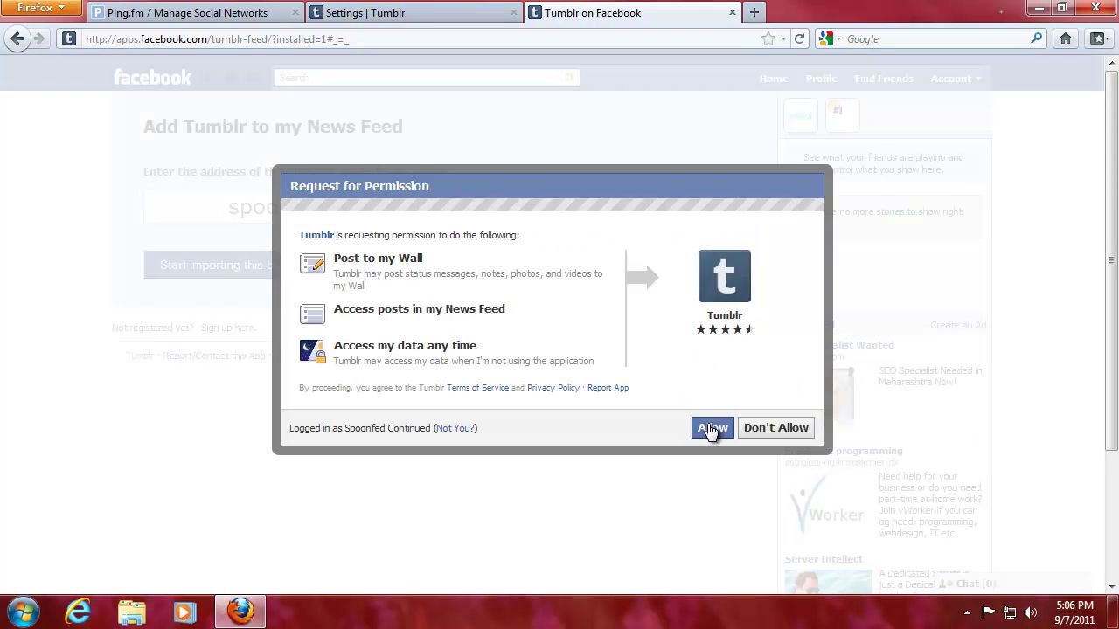
{"action": "left_click", "coordinate": [711, 429]}
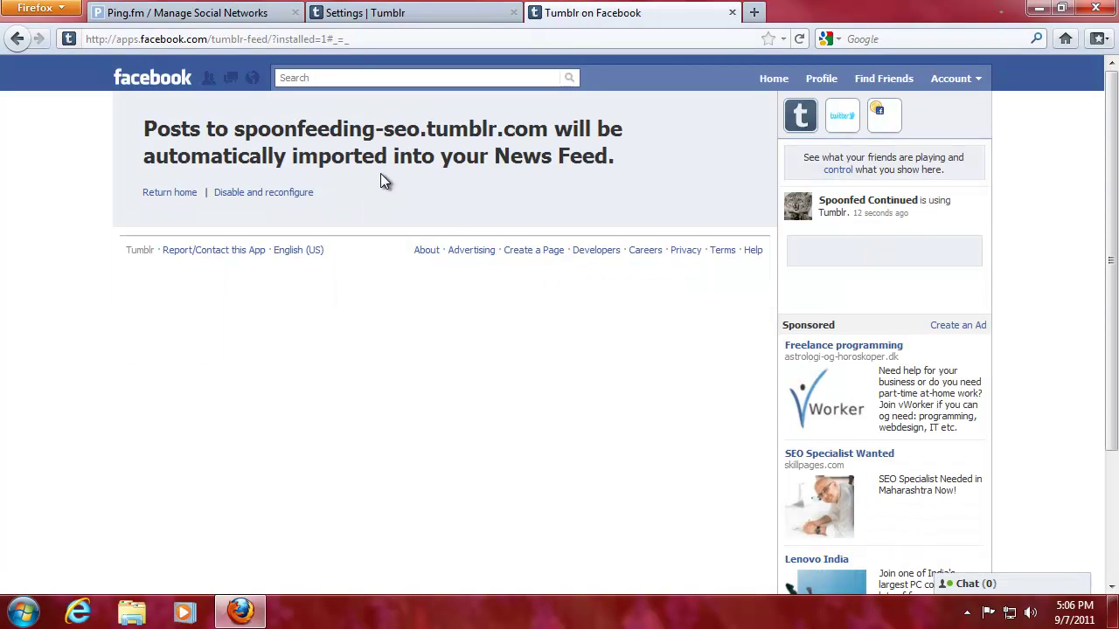
{"action": "left_click_drag", "start_coordinate": [234, 129], "coordinate": [624, 128]}
{"action": "left_click", "coordinate": [209, 141]}
{"action": "left_click_drag", "start_coordinate": [250, 156], "coordinate": [638, 170]}
{"action": "left_click", "coordinate": [531, 192]}
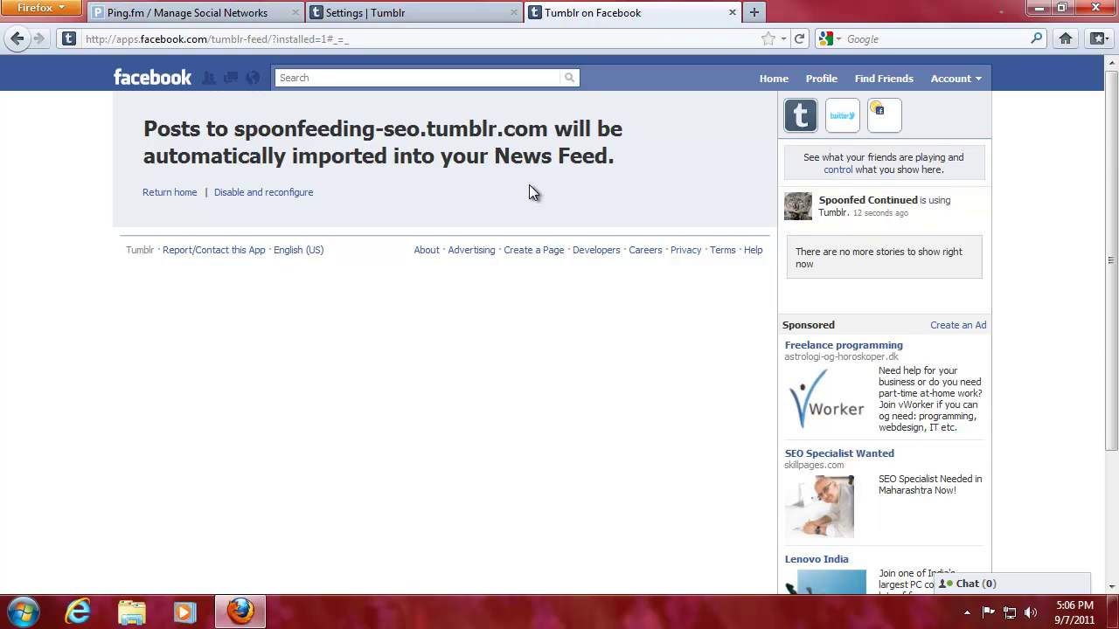
Reload Facebook home, then return to Tumblr's blog settings and scroll down to the Twitter section
{"action": "left_click", "coordinate": [148, 195]}
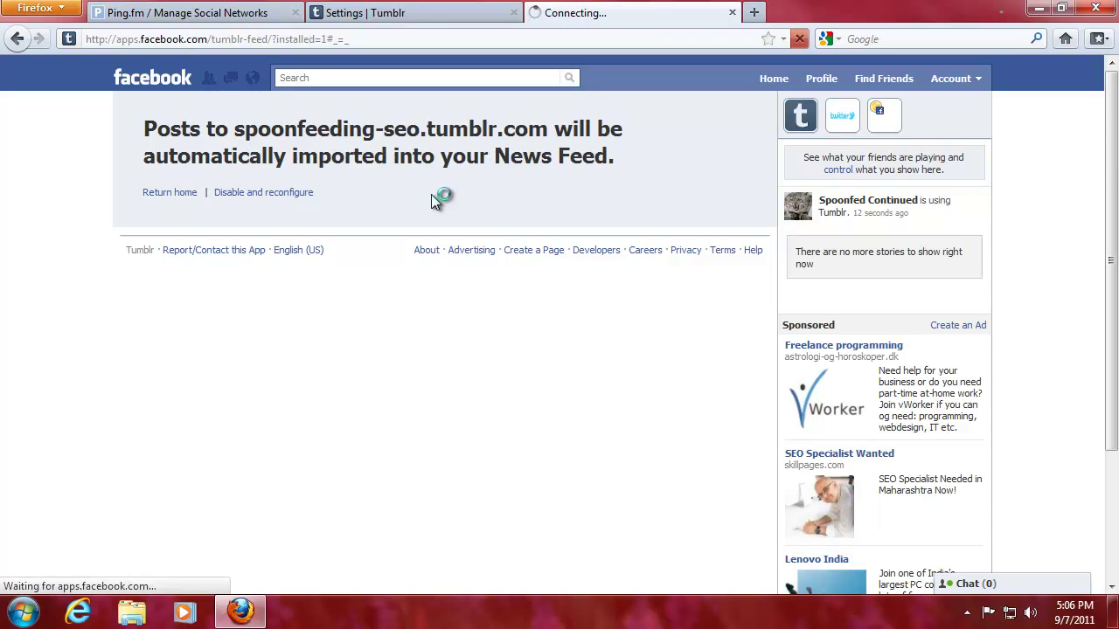
{"action": "key", "text": "ctrl+shift+Tab"}
{"action": "left_click", "coordinate": [491, 292]}
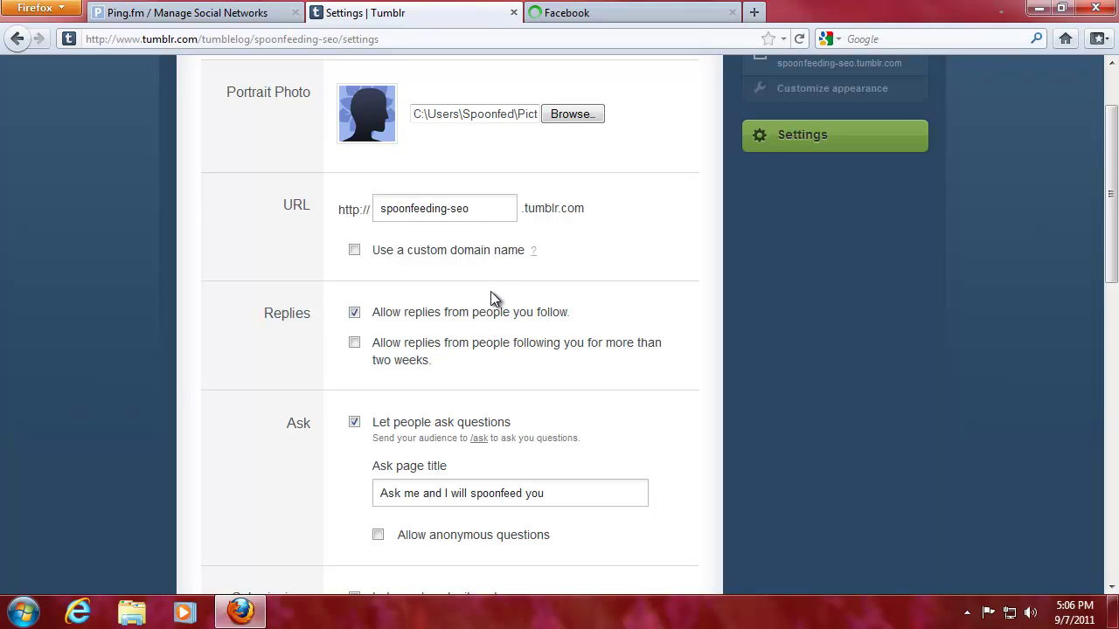
{"action": "scroll", "coordinate": [485, 313], "scroll_direction": "down", "scroll_amount": 8}
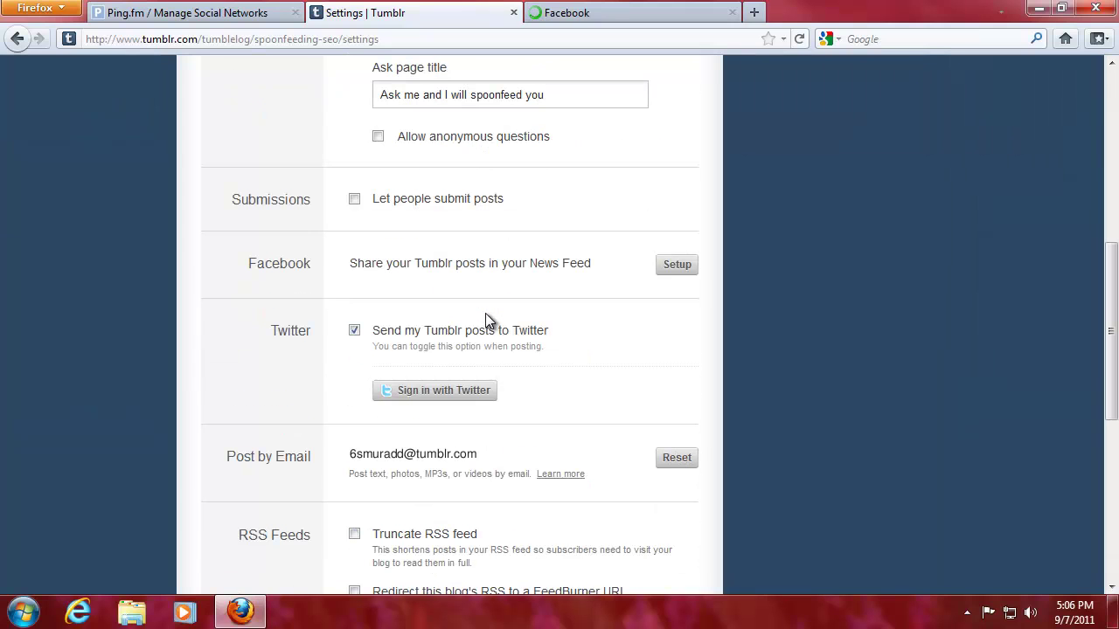
Dismiss Facebook's privacy notice, close the Facebook tab, and authorise Tumblr on the Twitter account
{"action": "left_click", "coordinate": [407, 392]}
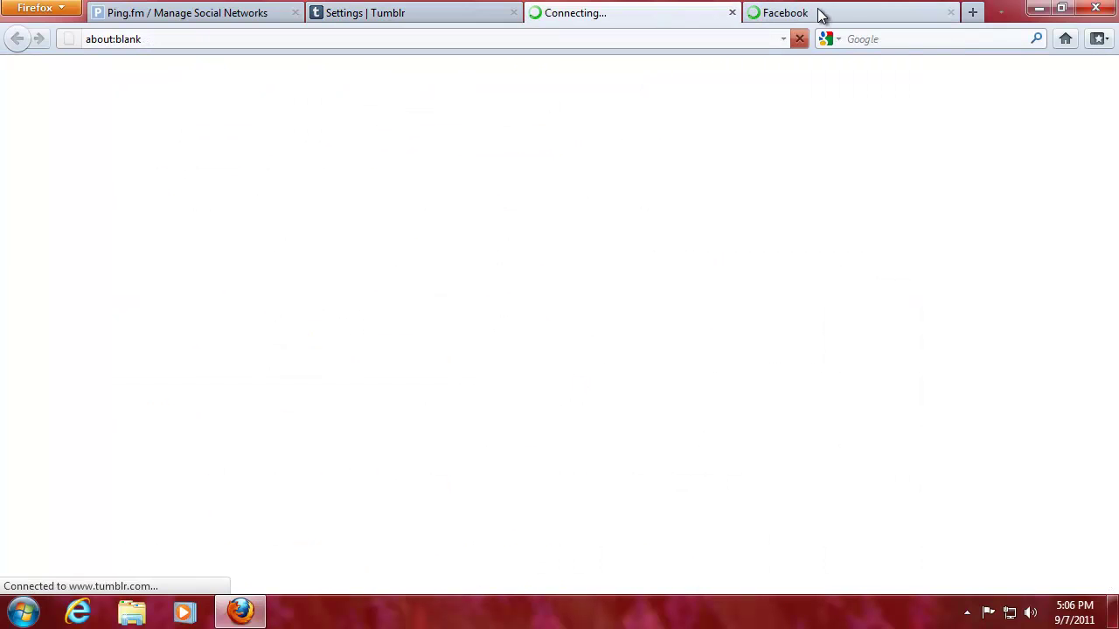
{"action": "left_click", "coordinate": [819, 12]}
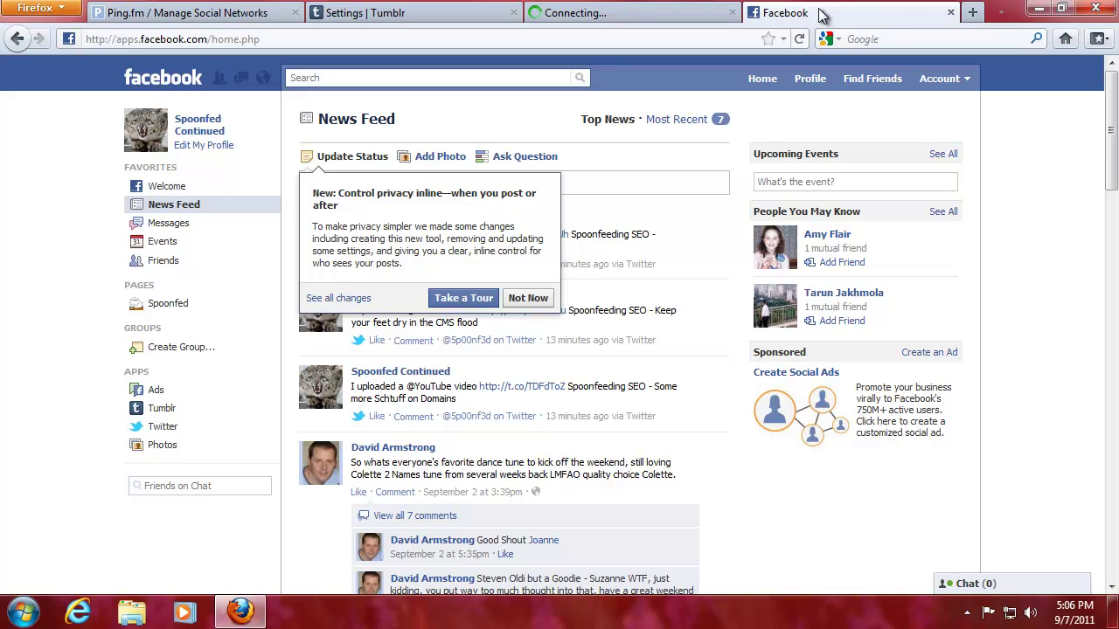
{"action": "left_click", "coordinate": [528, 298]}
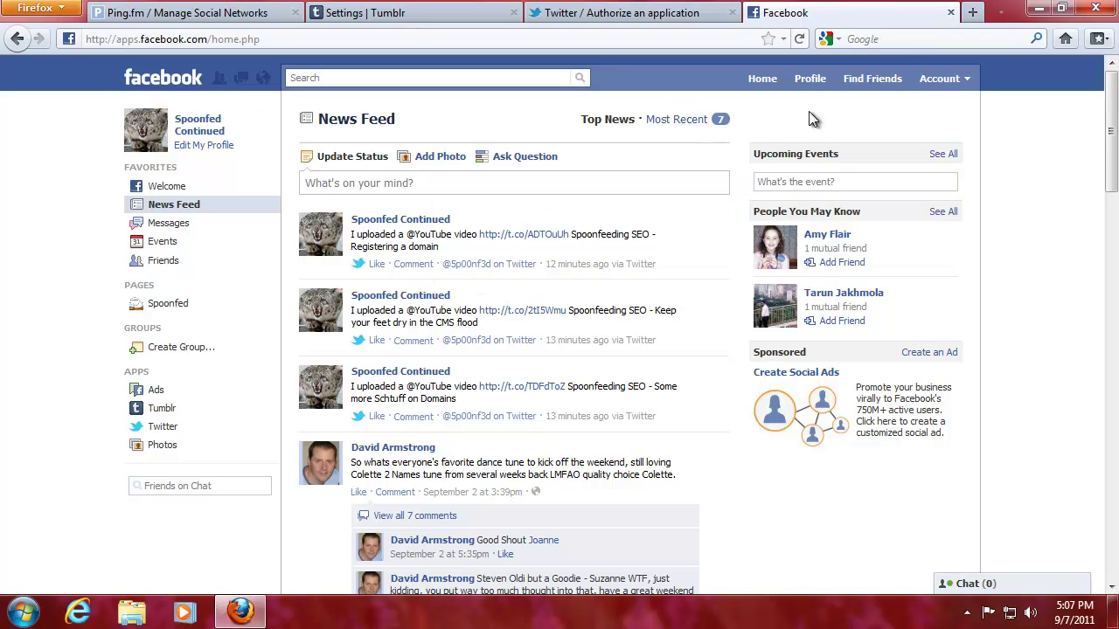
{"action": "left_click", "coordinate": [950, 13]}
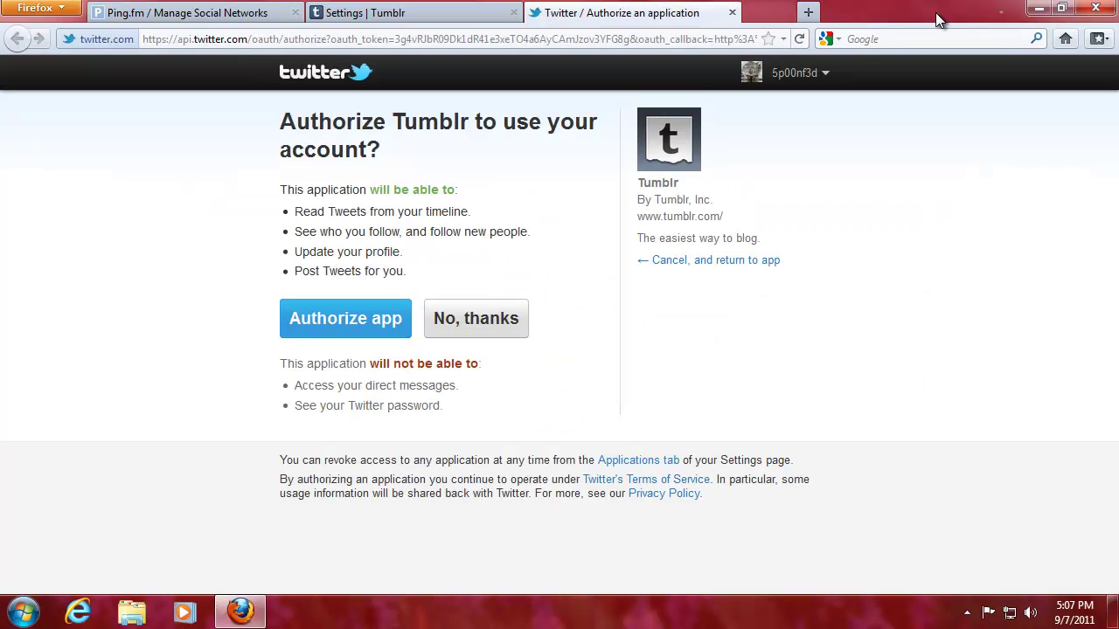
{"action": "left_click", "coordinate": [297, 317]}
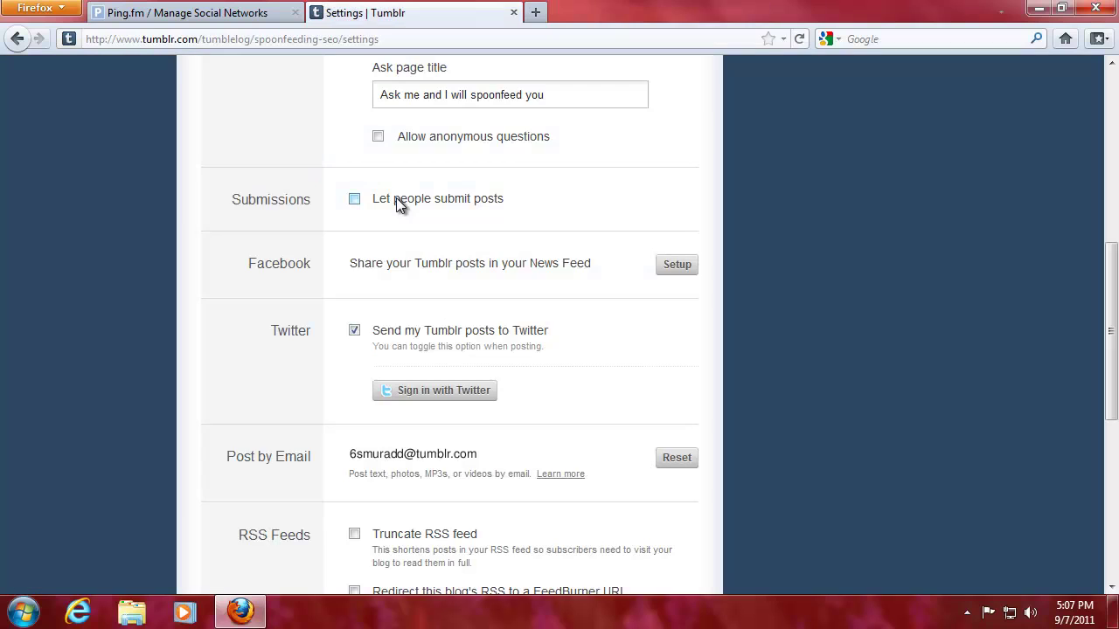
Toggle the Truncate RSS feed option and save the blog preferences
{"action": "scroll", "coordinate": [231, 255], "scroll_direction": "down", "scroll_amount": 2}
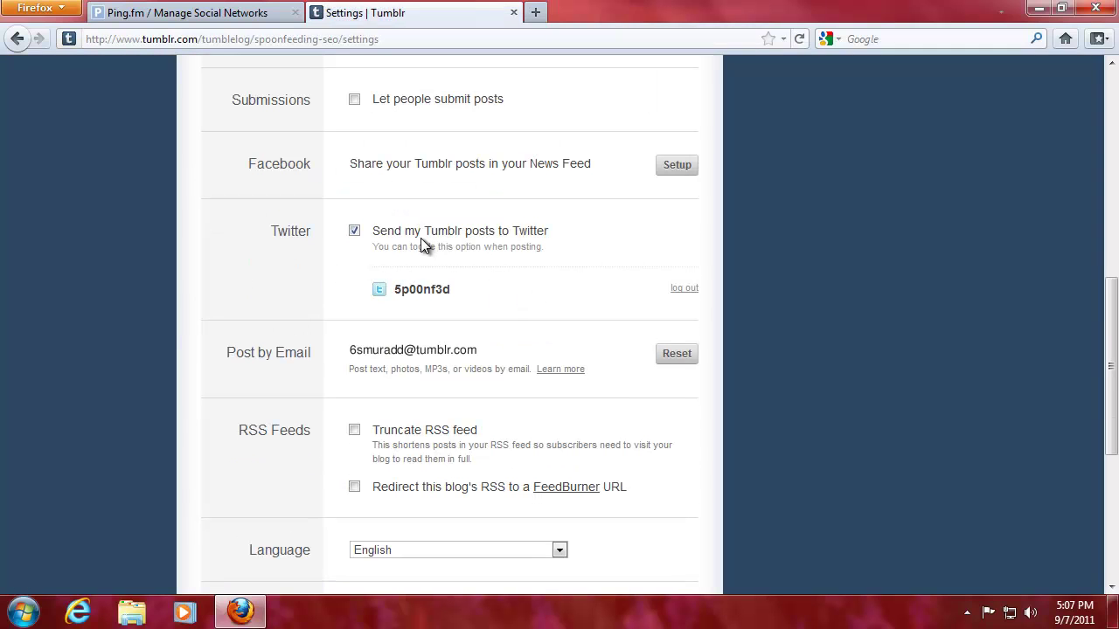
{"action": "scroll", "coordinate": [313, 291], "scroll_direction": "down", "scroll_amount": 2}
{"action": "scroll", "coordinate": [317, 289], "scroll_direction": "down", "scroll_amount": 2}
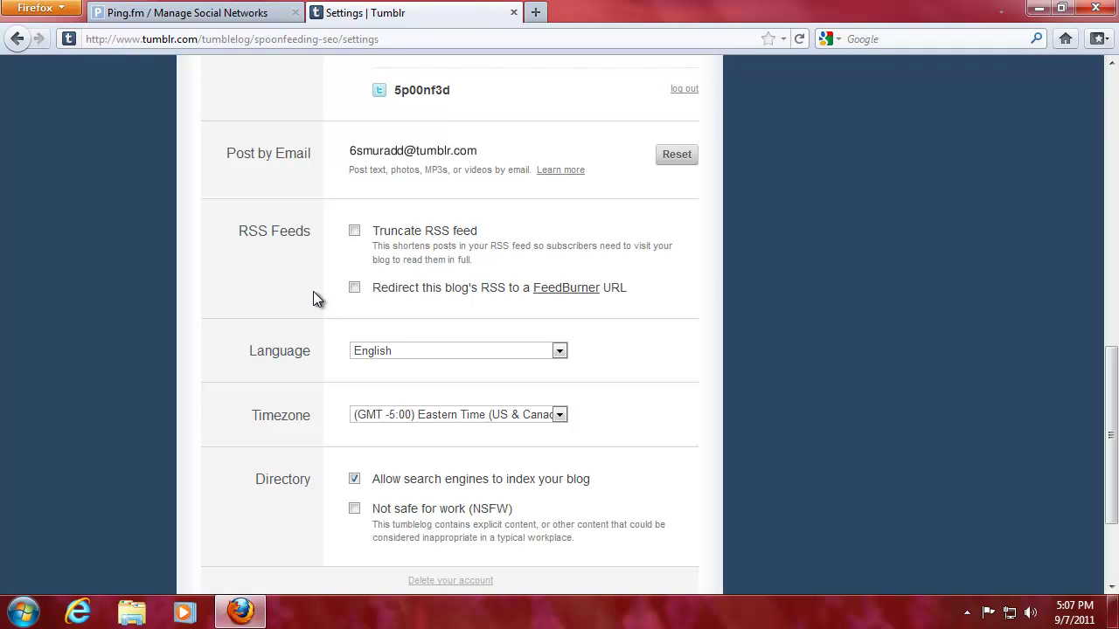
{"action": "left_click", "coordinate": [355, 232]}
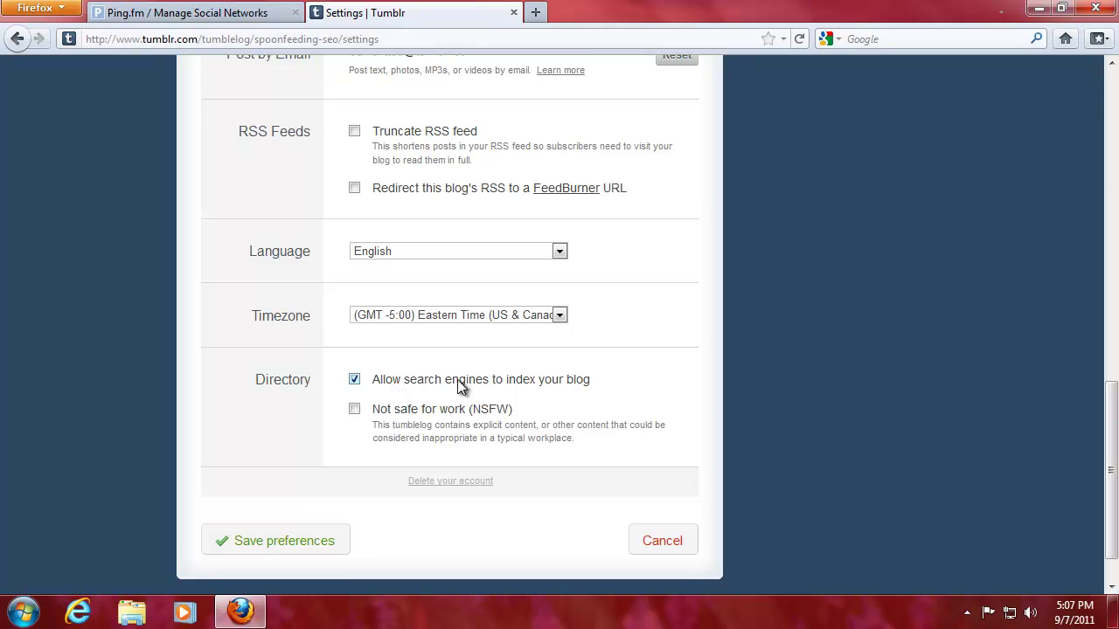
{"action": "left_click", "coordinate": [275, 540]}
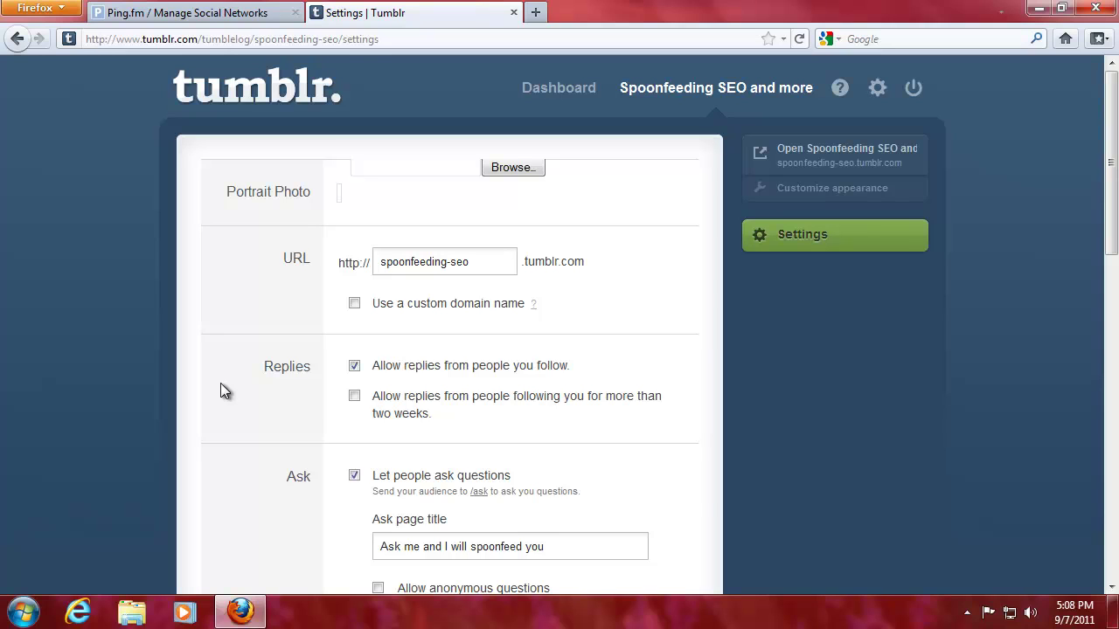
Open the live Spoonfeeding SEO and more blog from its dashboard, then close that tab
{"action": "left_click", "coordinate": [566, 88]}
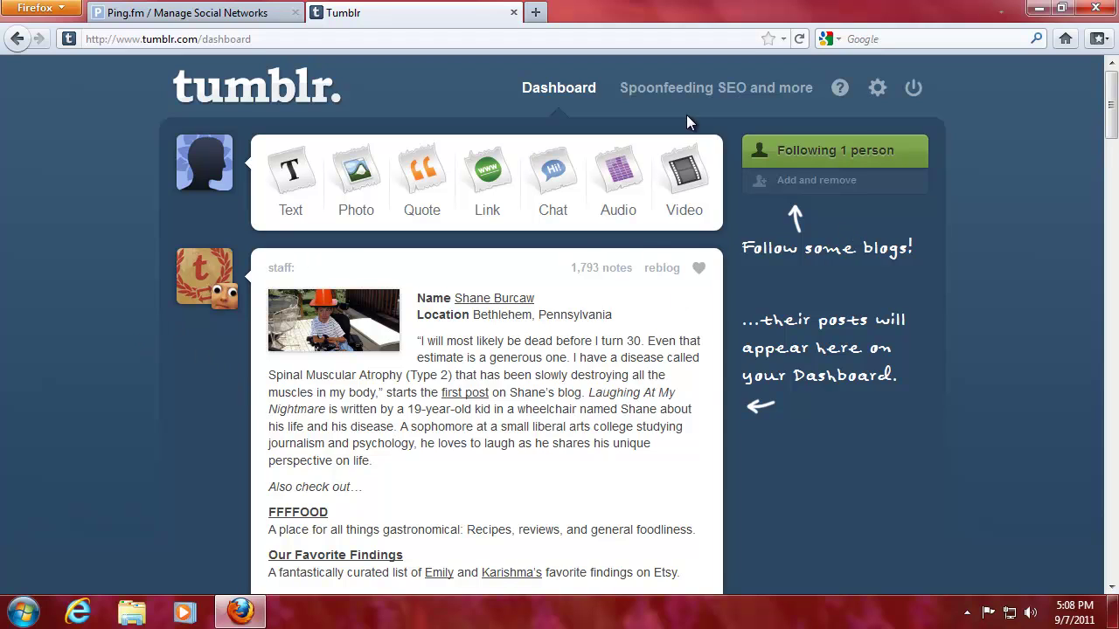
{"action": "left_click", "coordinate": [673, 89]}
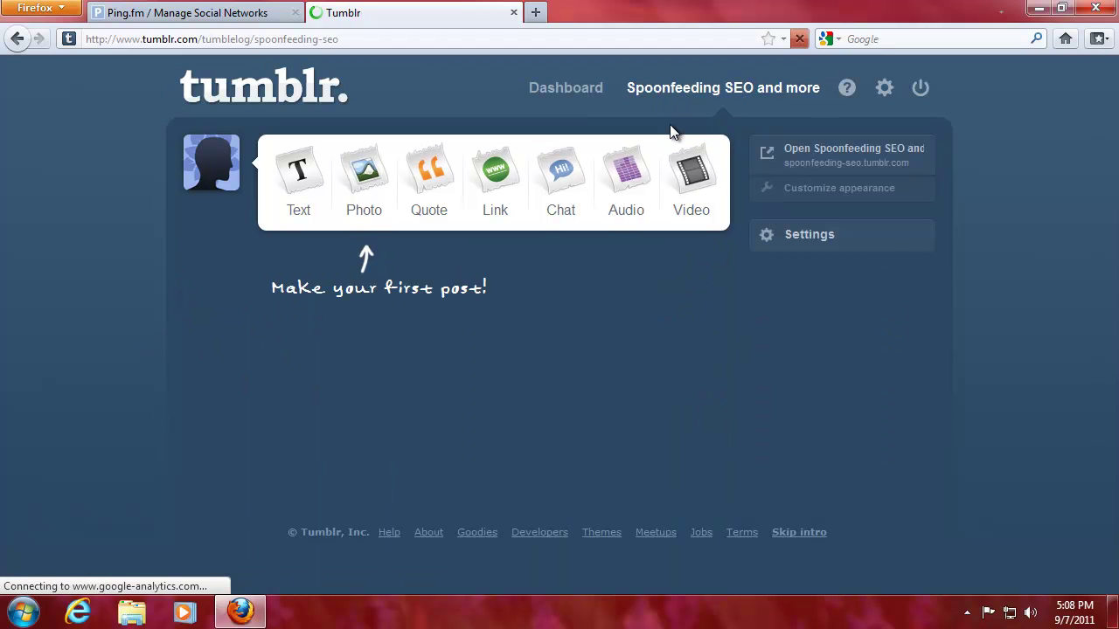
{"action": "left_click", "coordinate": [794, 153]}
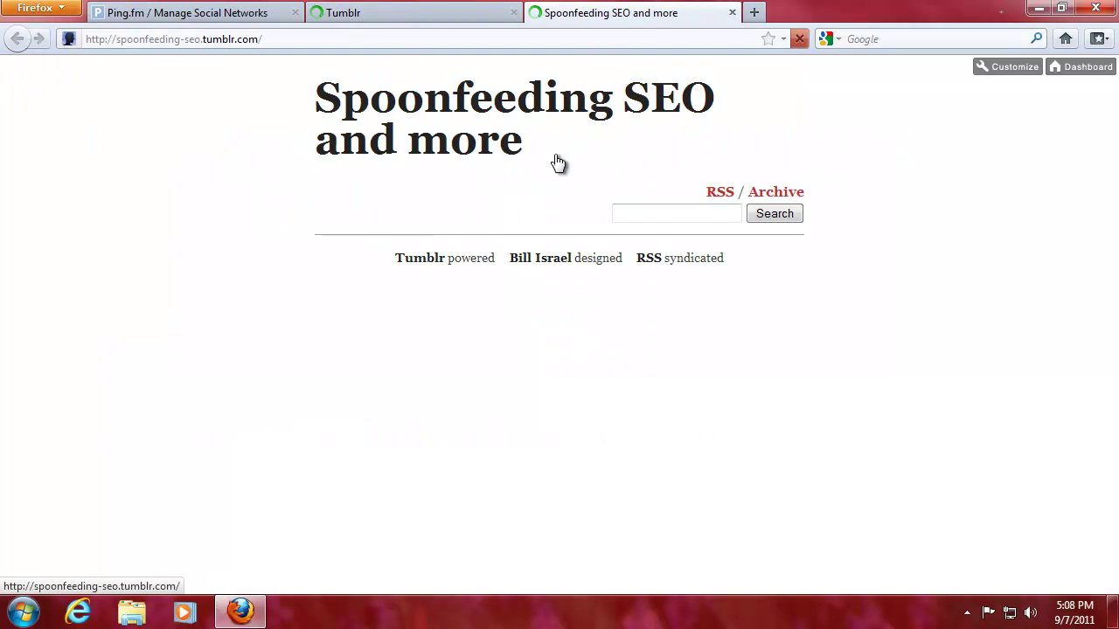
{"action": "left_click", "coordinate": [732, 14]}
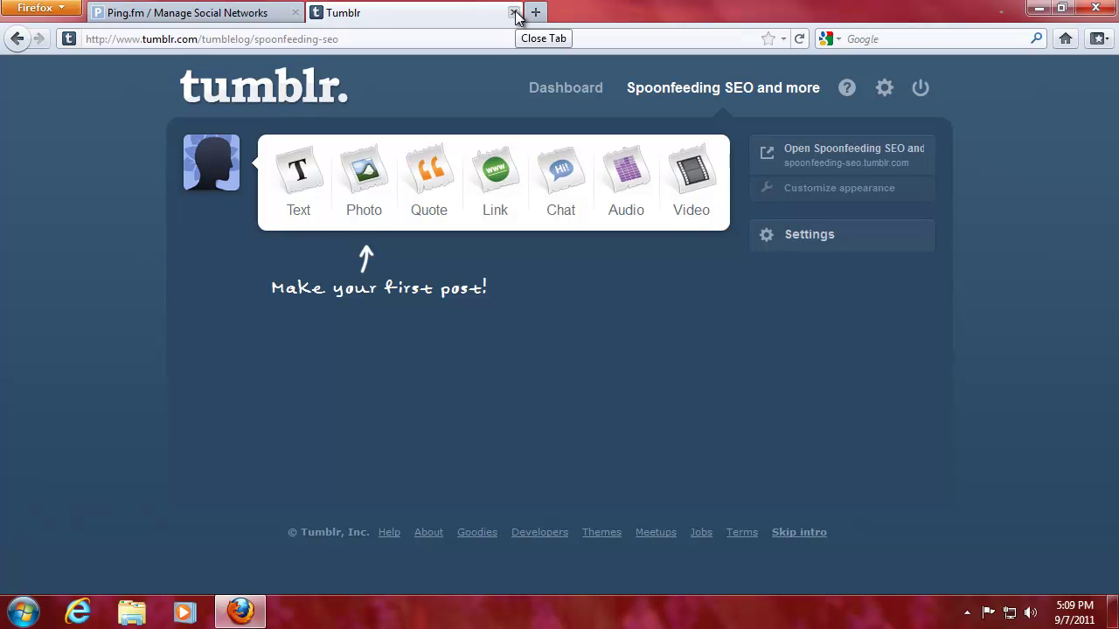
Add Tumblr as a Ping.fm network using the Tumblr account e-mail and password, and submit
{"action": "left_click", "coordinate": [149, 14]}
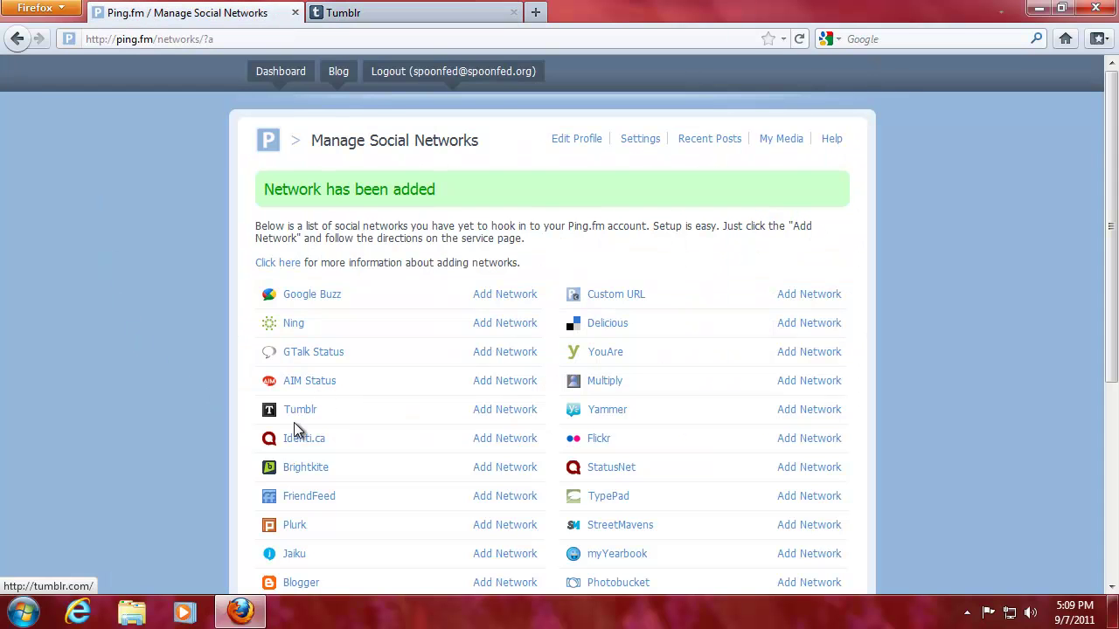
{"action": "left_click", "coordinate": [482, 410]}
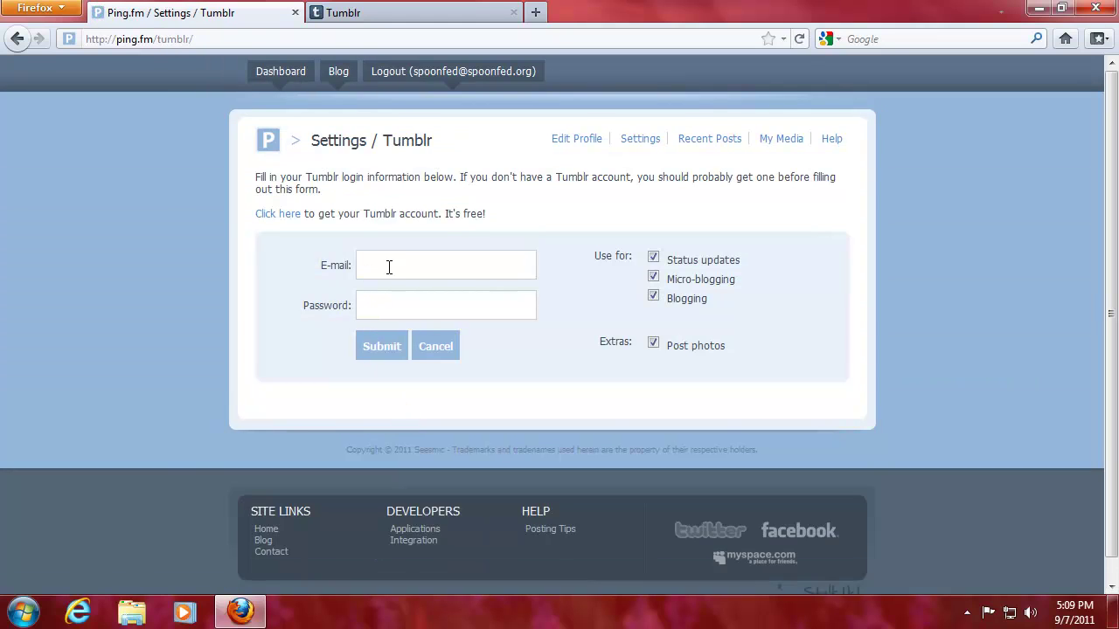
{"action": "left_click", "coordinate": [389, 267]}
{"action": "type", "text": "spoonfed"}
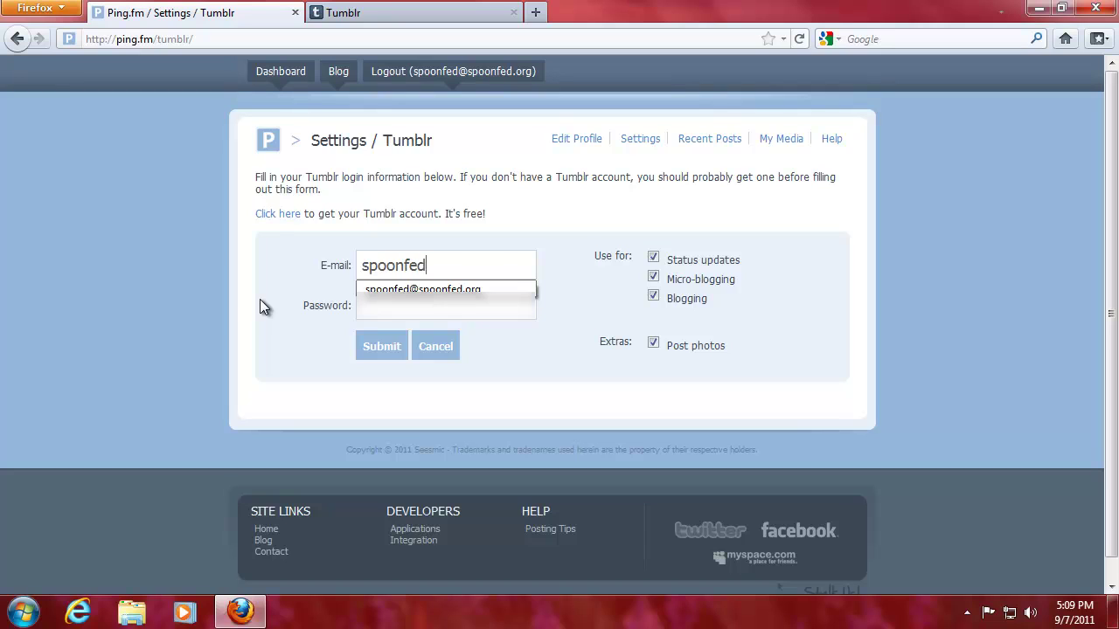
{"action": "key", "text": "Down"}
{"action": "key", "text": "Tab"}
{"action": "type", "text": "**********"}
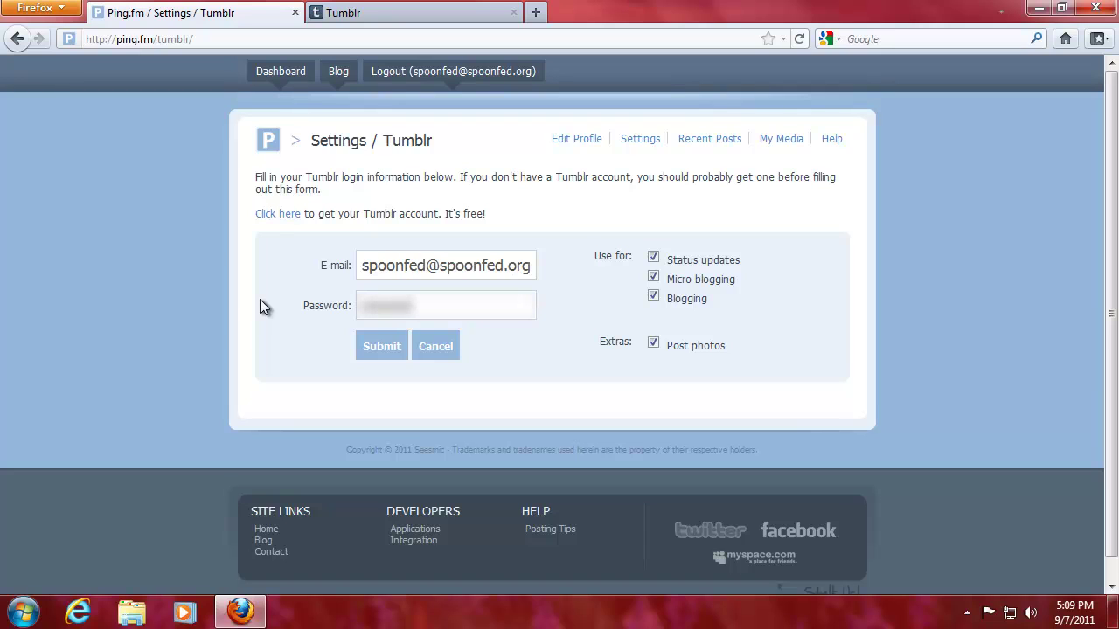
{"action": "type", "text": "**"}
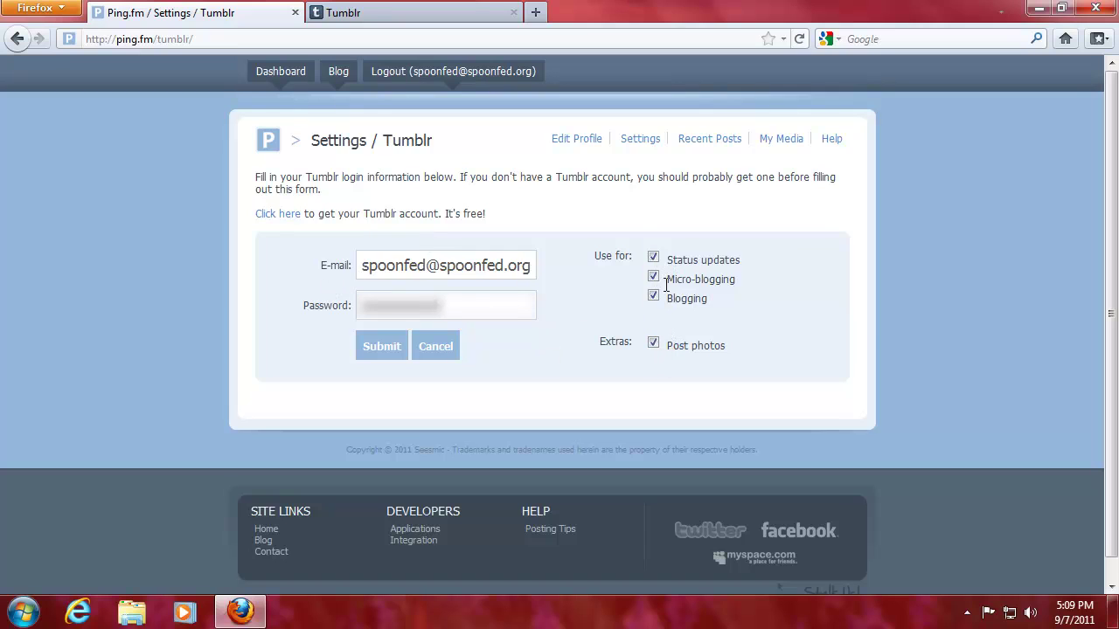
{"action": "left_click", "coordinate": [372, 344]}
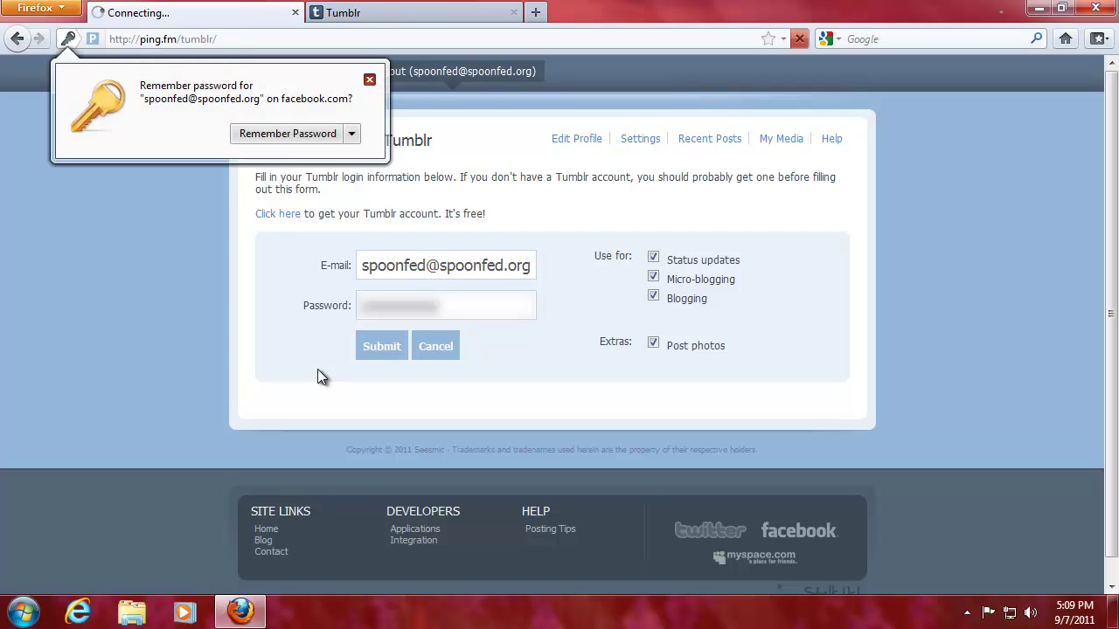
{"action": "left_click", "coordinate": [368, 81]}
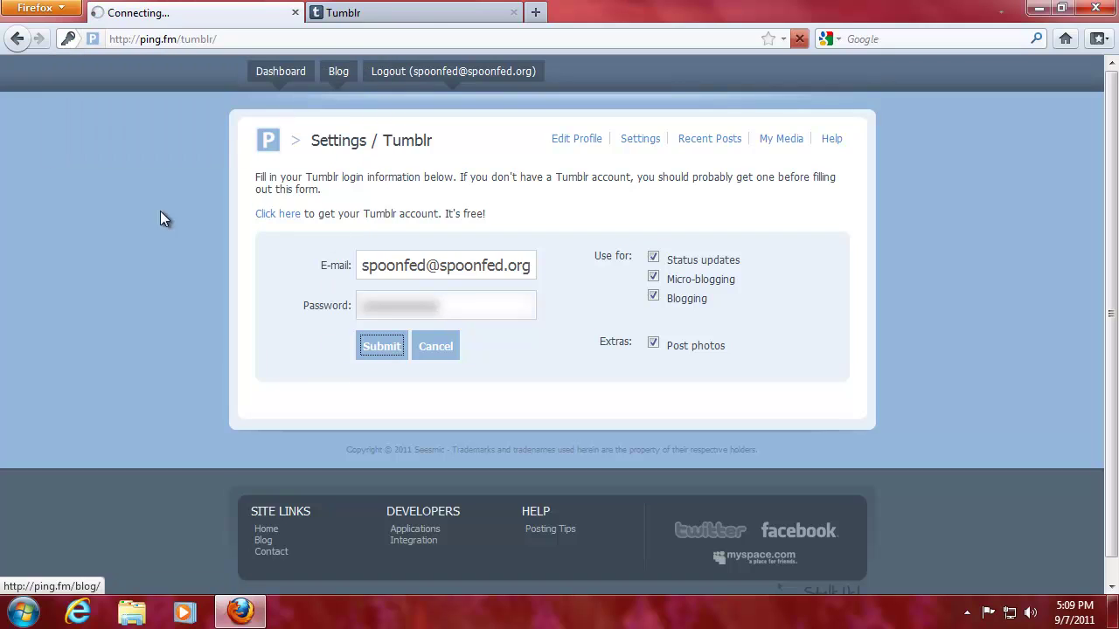